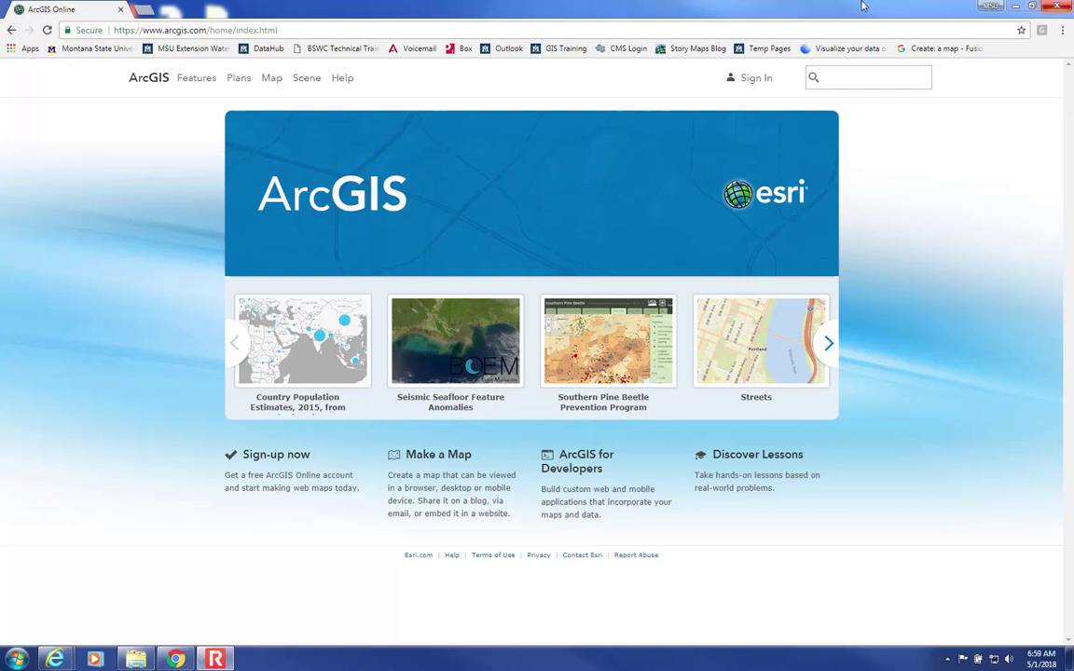
Sign in with the saved credentials and open My Content's Create menu.
{"action": "double_click", "coordinate": [269, 30]}
{"action": "triple_click", "coordinate": [201, 29]}
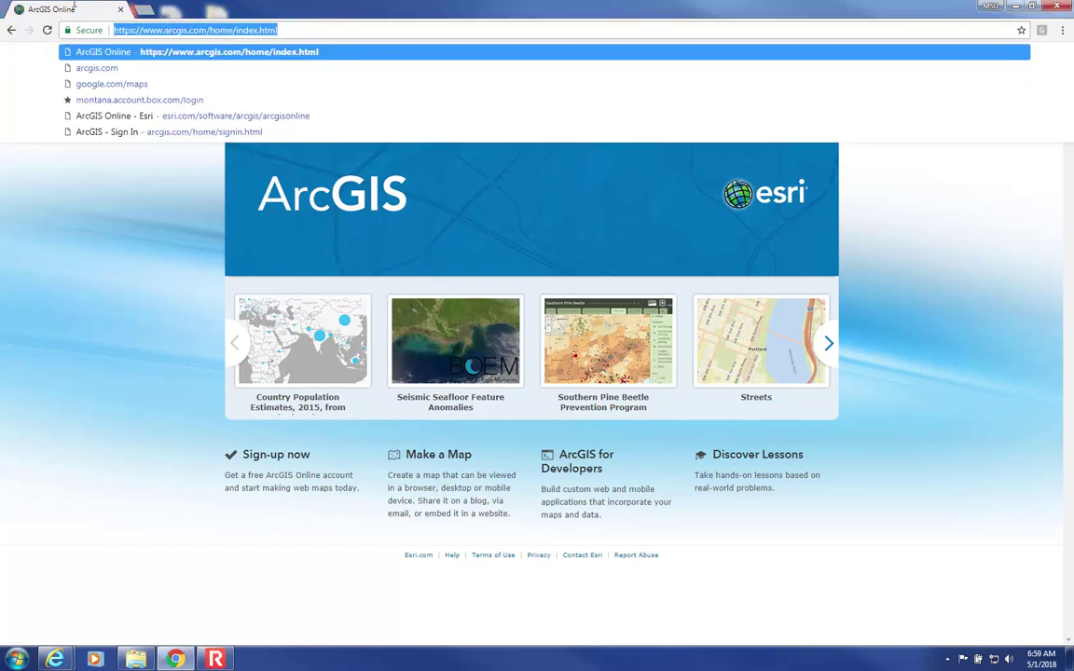
{"action": "left_click", "coordinate": [94, 279]}
{"action": "left_click", "coordinate": [756, 80]}
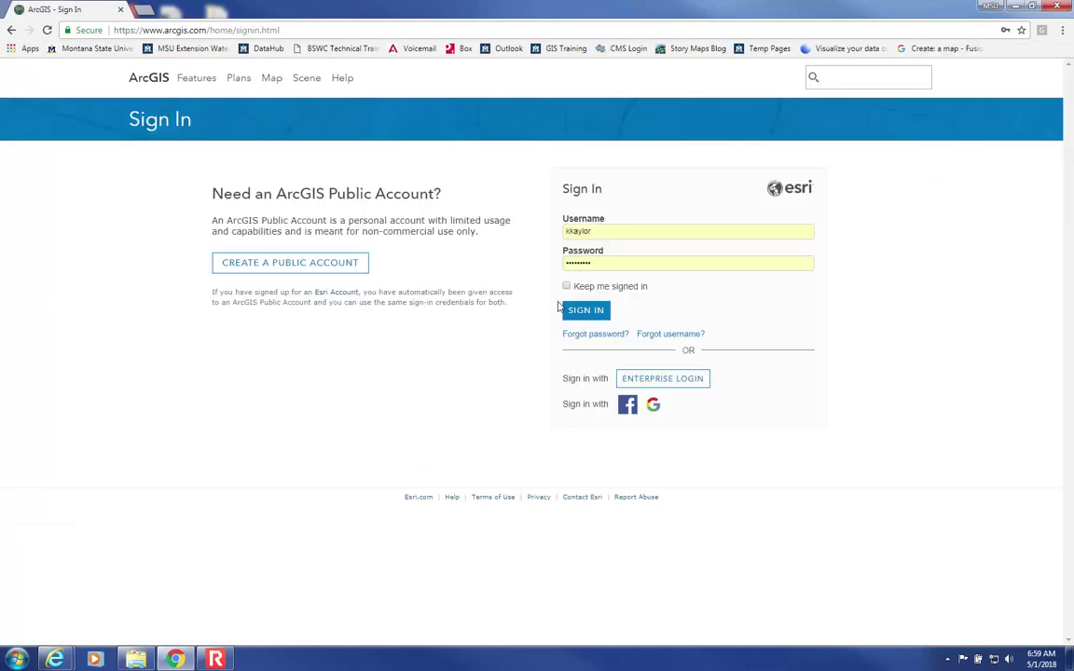
{"action": "left_click", "coordinate": [578, 315]}
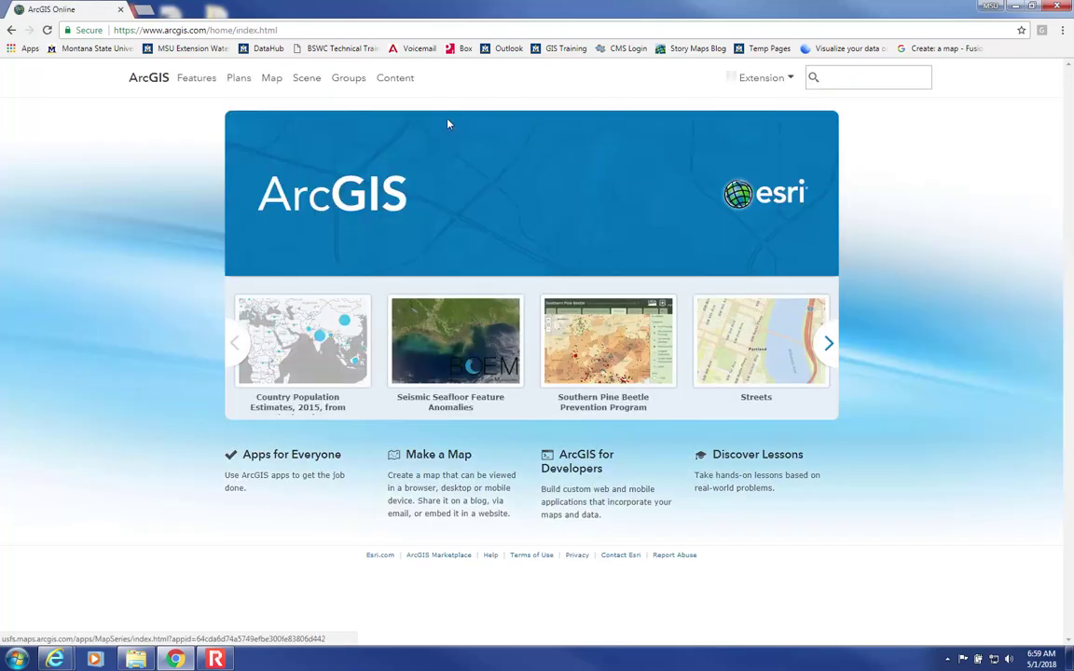
{"action": "left_click", "coordinate": [393, 80]}
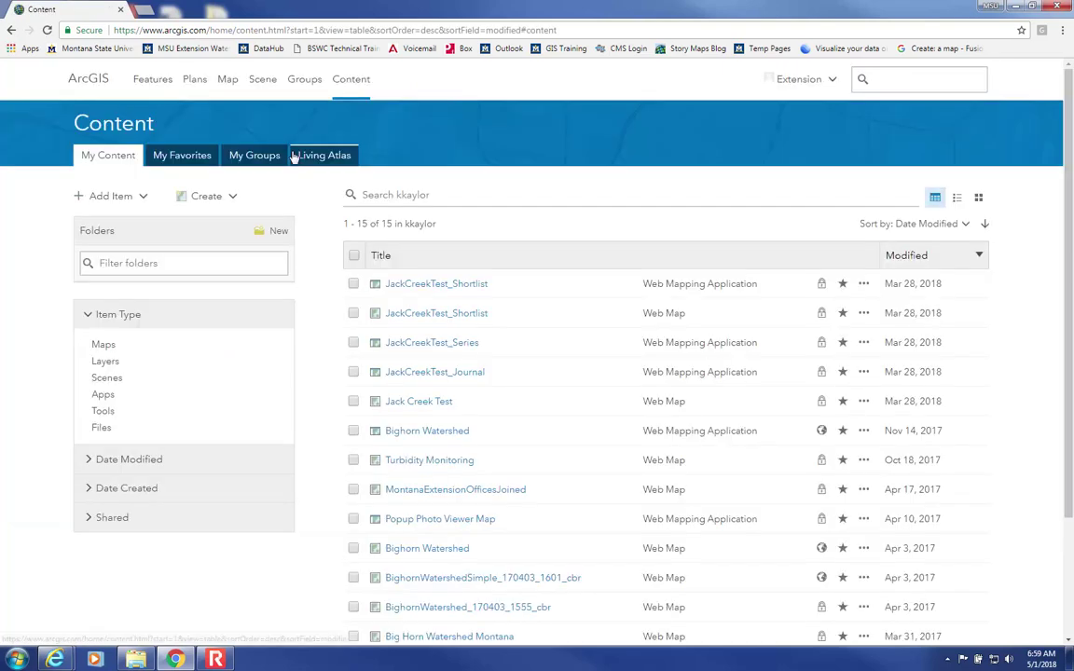
{"action": "left_click", "coordinate": [211, 201]}
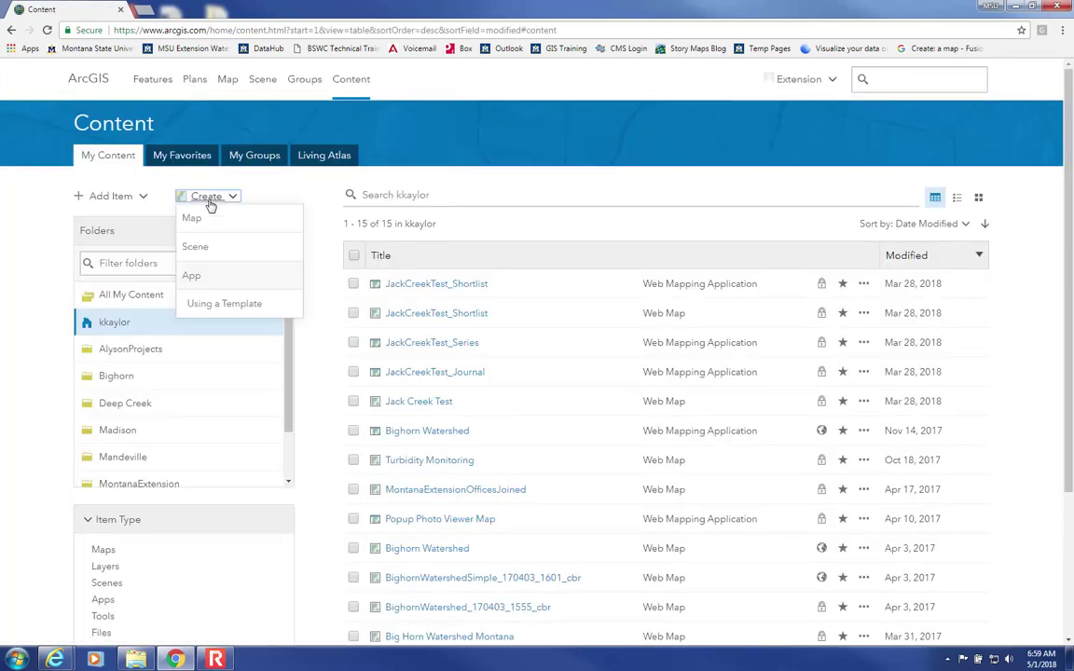
Create a web map titled 'test - csv', tagged test and csv, in the home folder.
{"action": "left_click", "coordinate": [208, 226]}
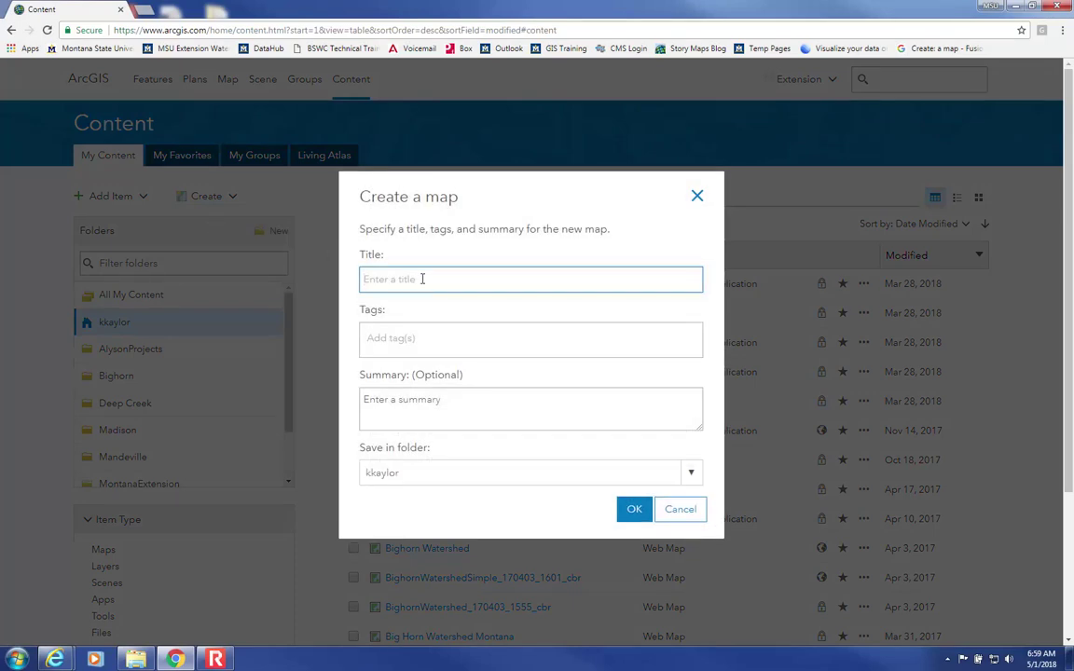
{"action": "type", "text": "test - csv"}
{"action": "left_click", "coordinate": [432, 349]}
{"action": "type", "text": "test, csv"}
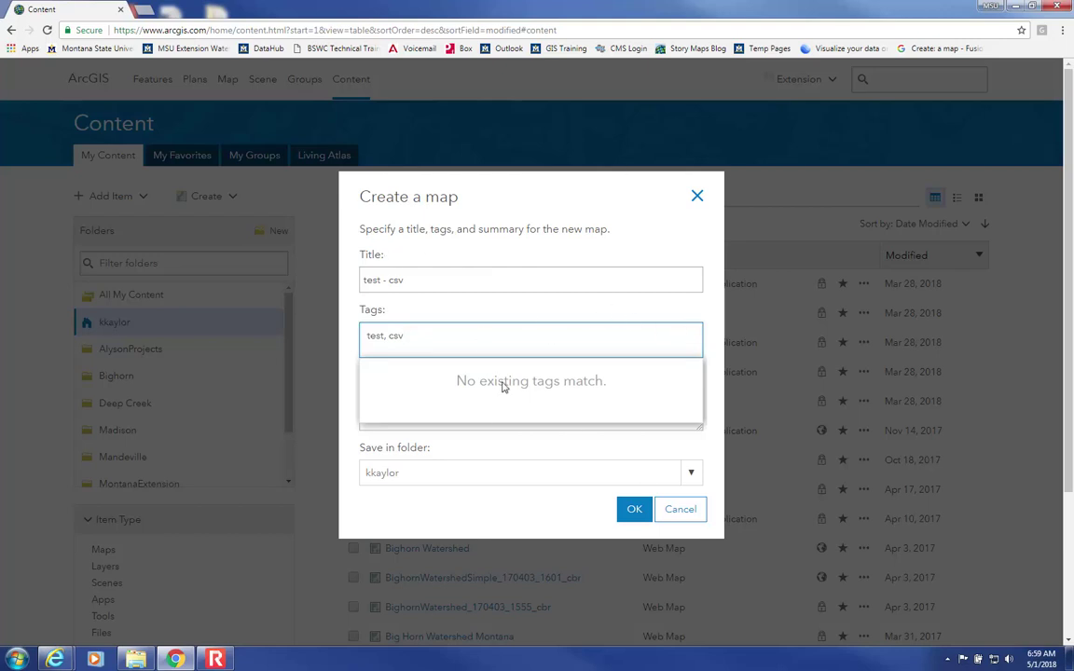
{"action": "left_click", "coordinate": [717, 345]}
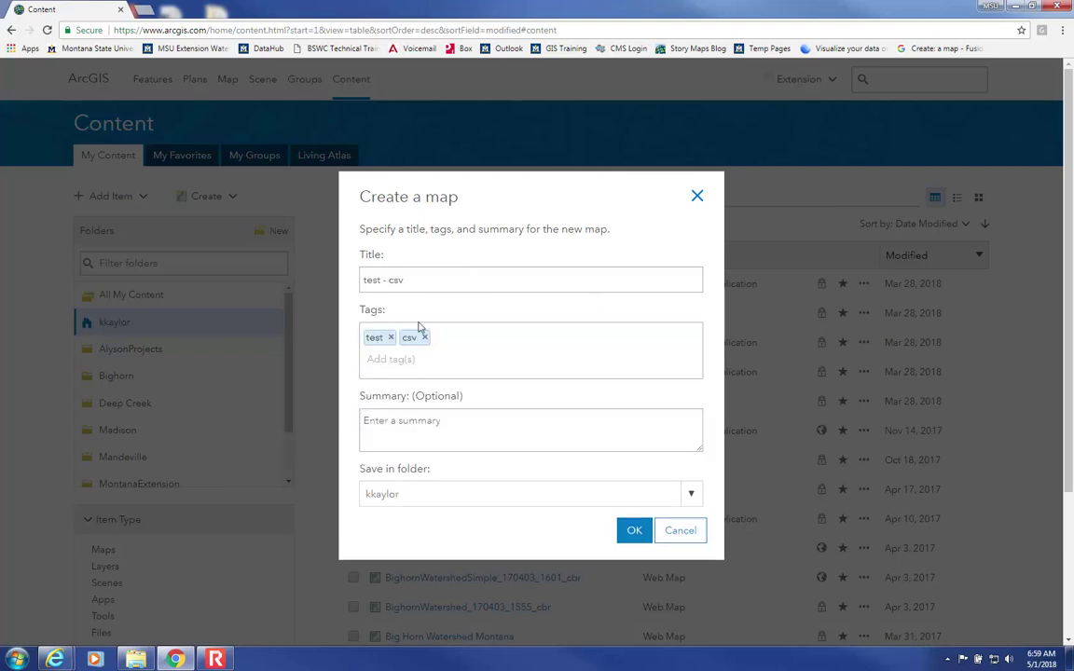
{"action": "left_click", "coordinate": [406, 501]}
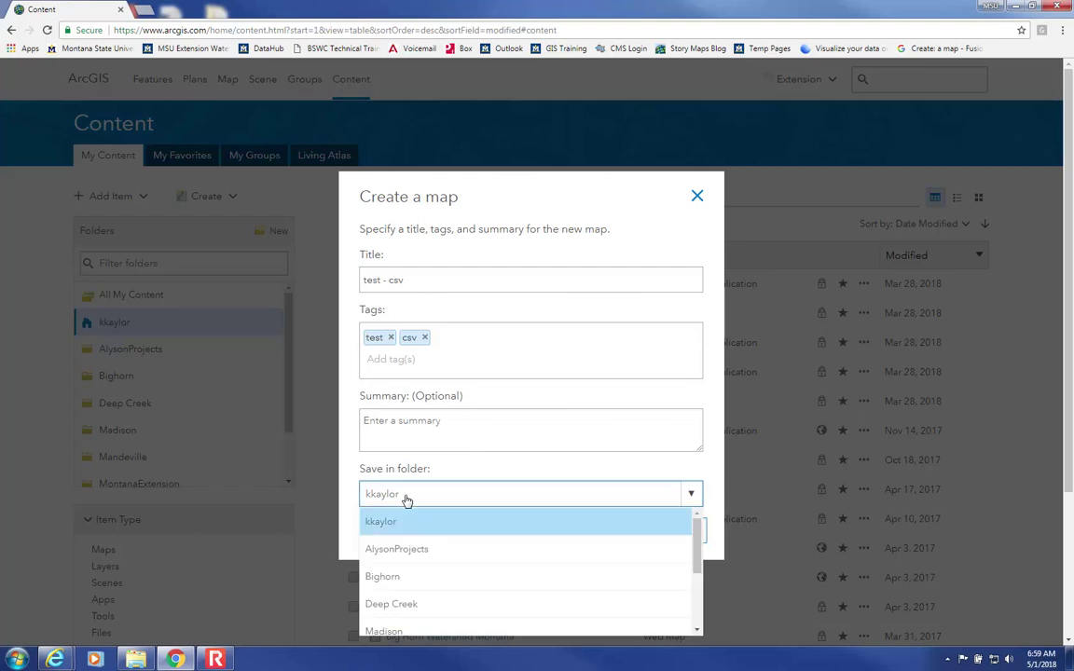
{"action": "left_click", "coordinate": [350, 495]}
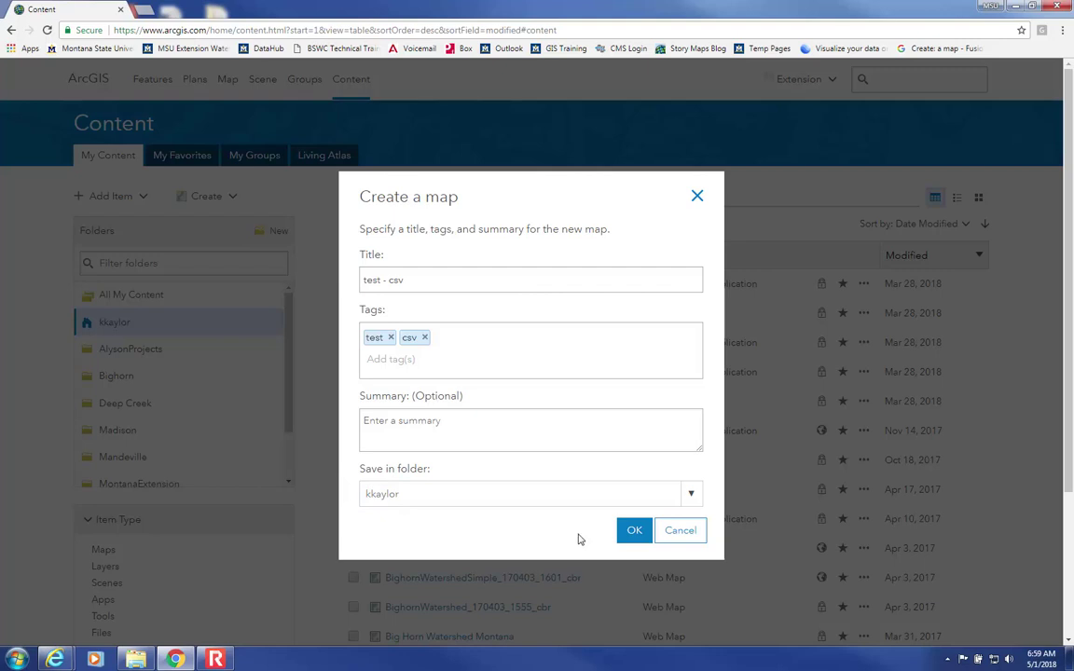
{"action": "left_click", "coordinate": [632, 532]}
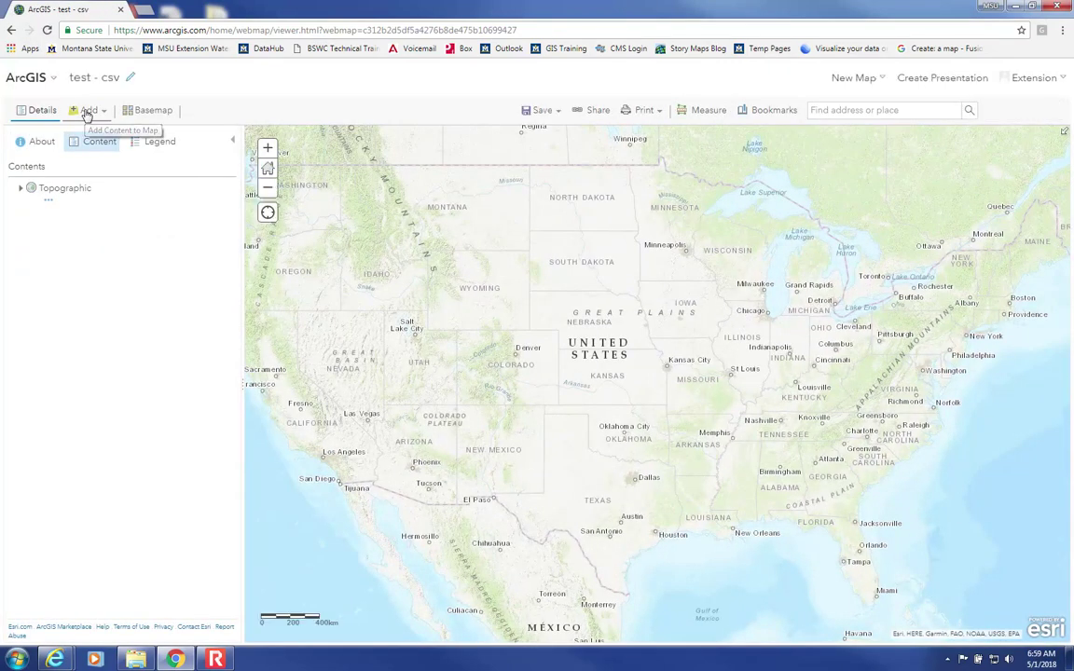
Import the moorescreek_csv_20180501_035923 CSV file from the computer as a map layer.
{"action": "left_click", "coordinate": [87, 113]}
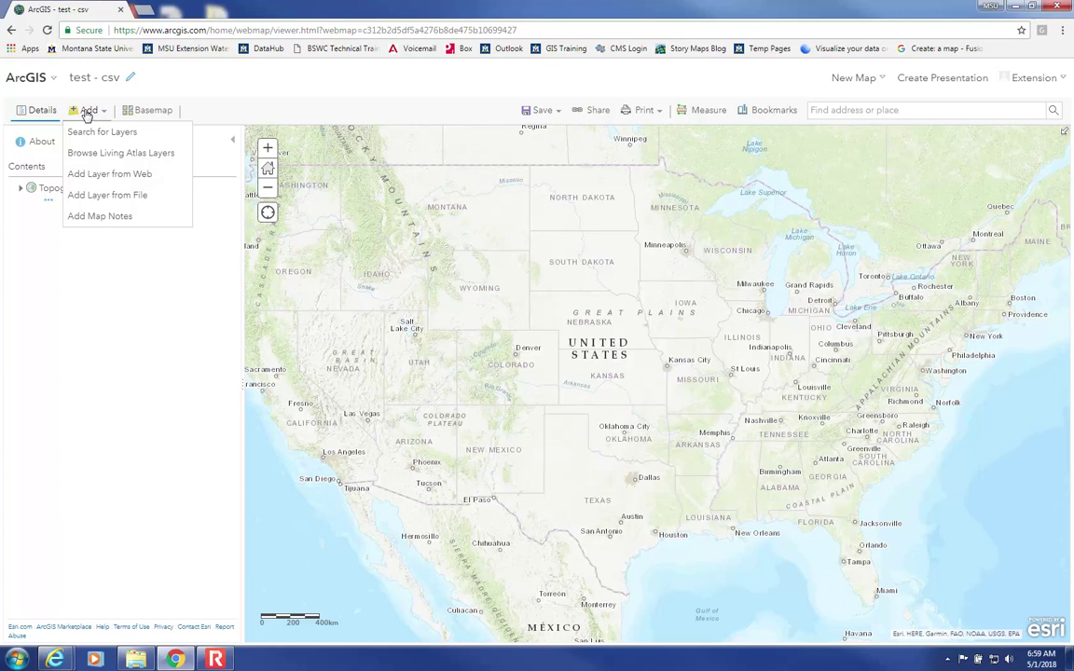
{"action": "left_click", "coordinate": [104, 196]}
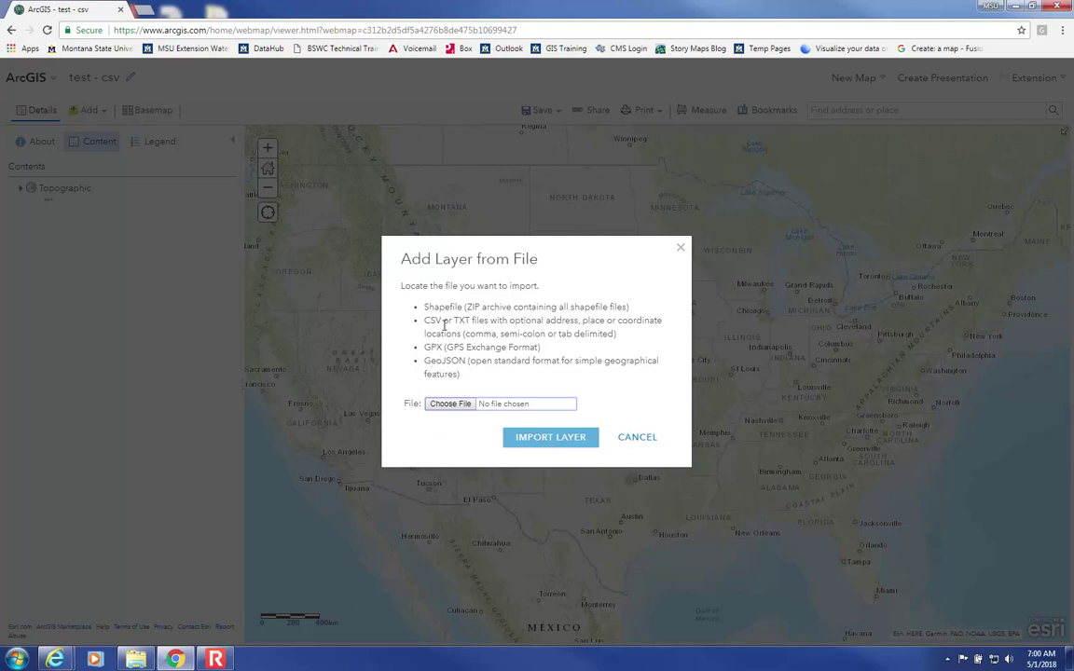
{"action": "left_click", "coordinate": [451, 404]}
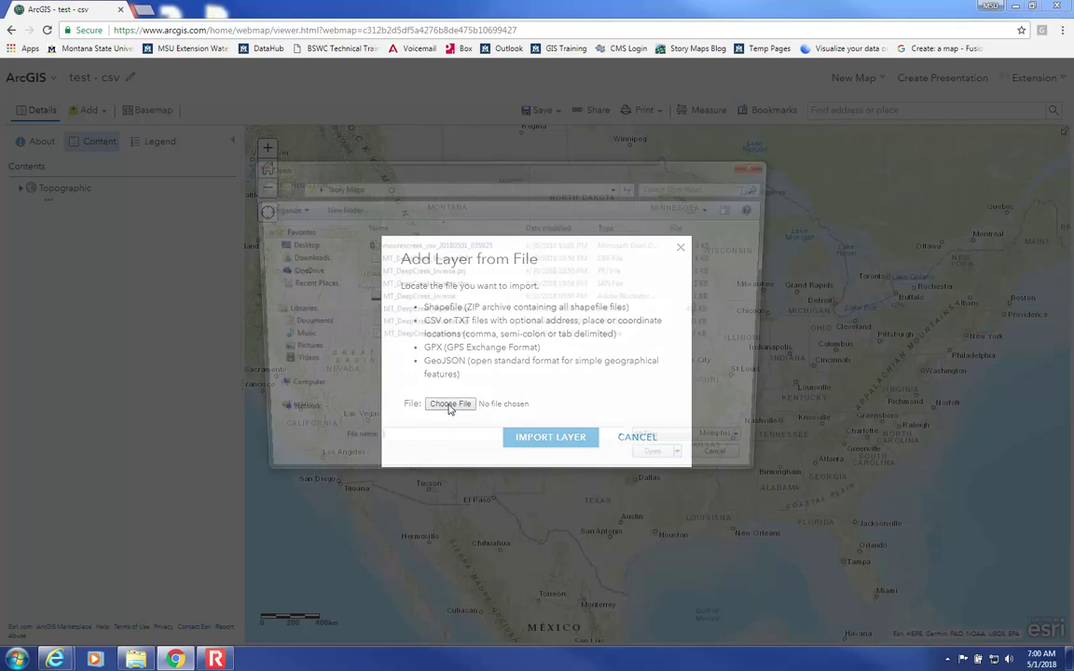
{"action": "left_click", "coordinate": [431, 245]}
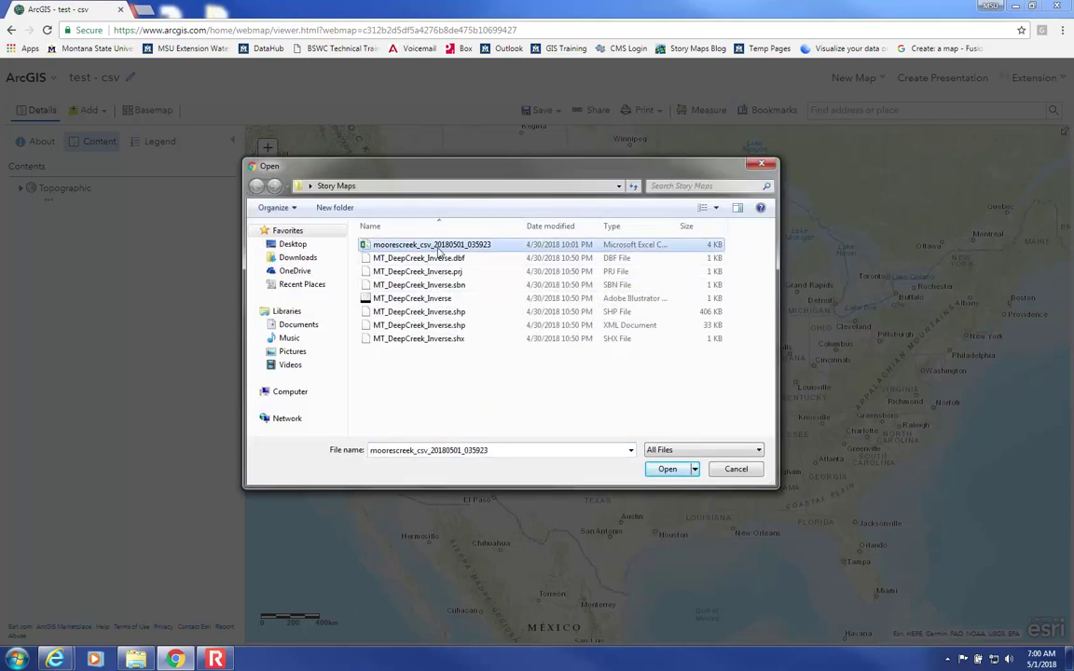
{"action": "left_click", "coordinate": [667, 469]}
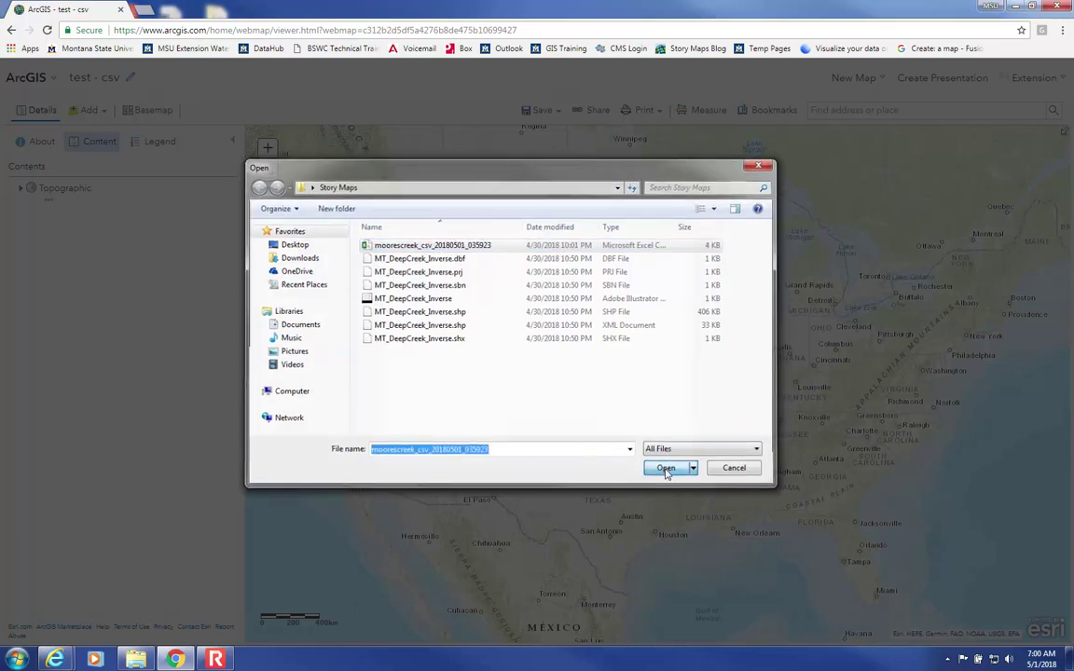
{"action": "left_click", "coordinate": [578, 474]}
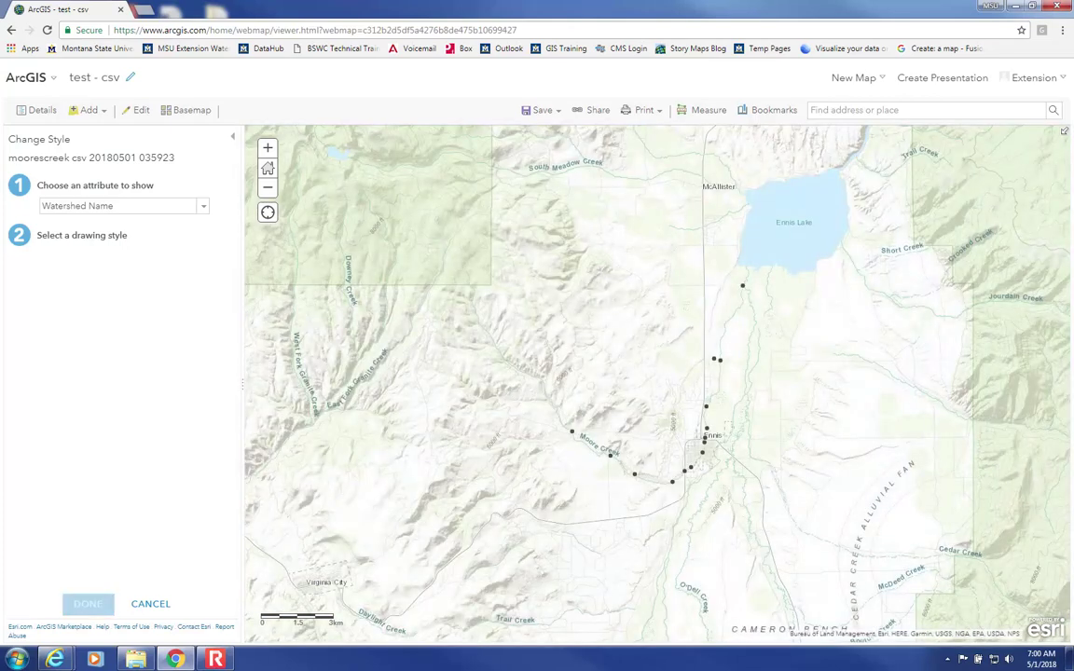
Switch to the Imagery basemap and colour the Madison Watershed site points blue.
{"action": "left_click", "coordinate": [191, 112]}
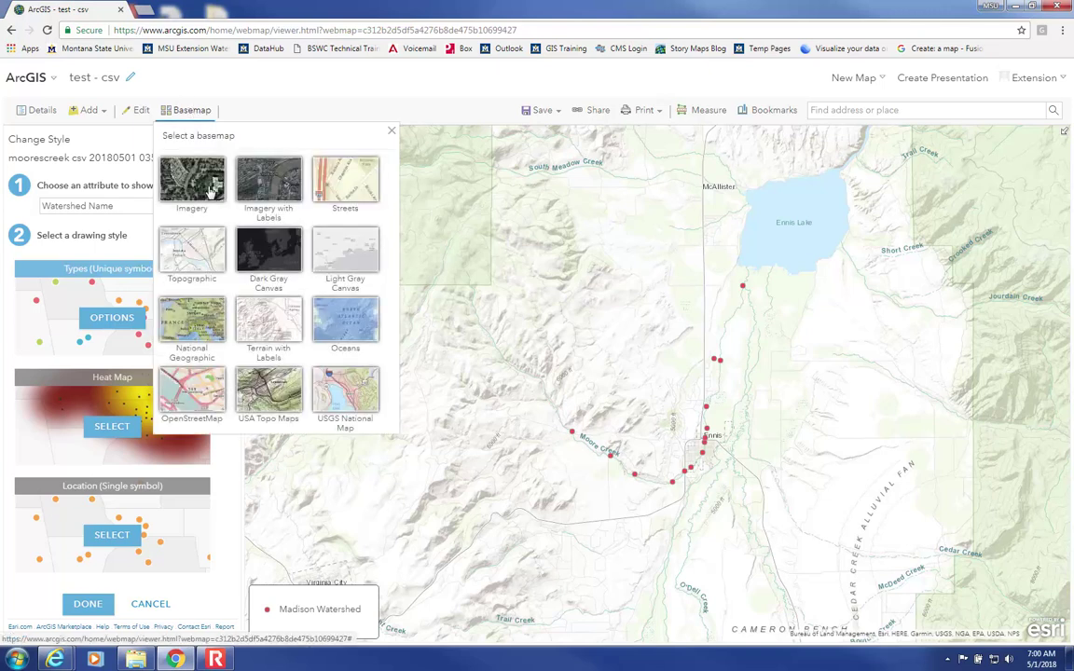
{"action": "left_click", "coordinate": [203, 194]}
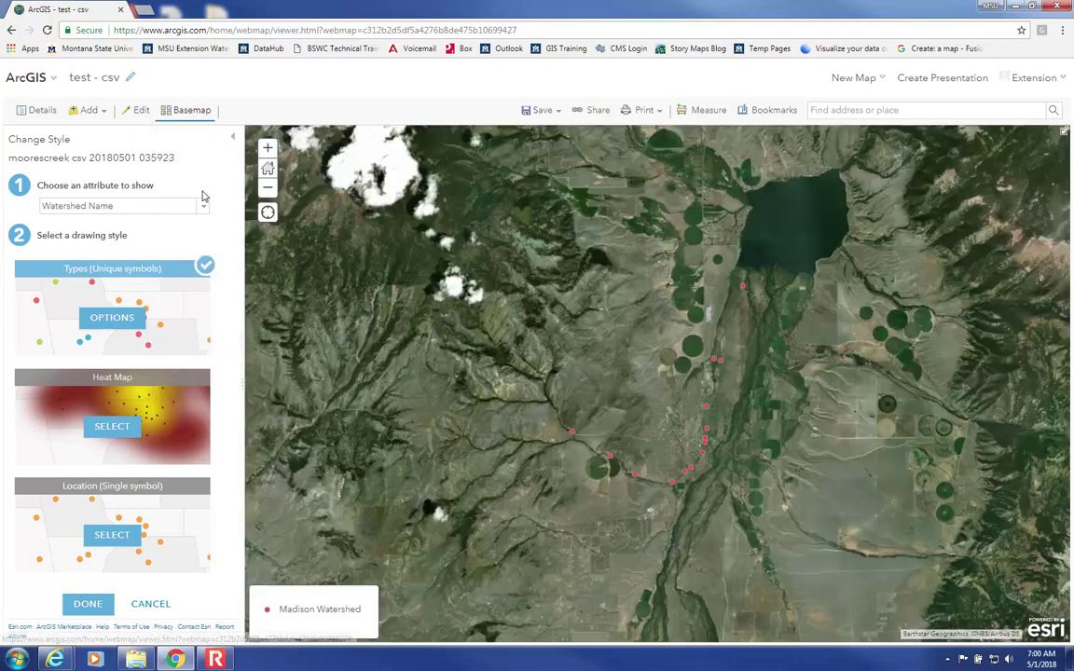
{"action": "left_click", "coordinate": [110, 319]}
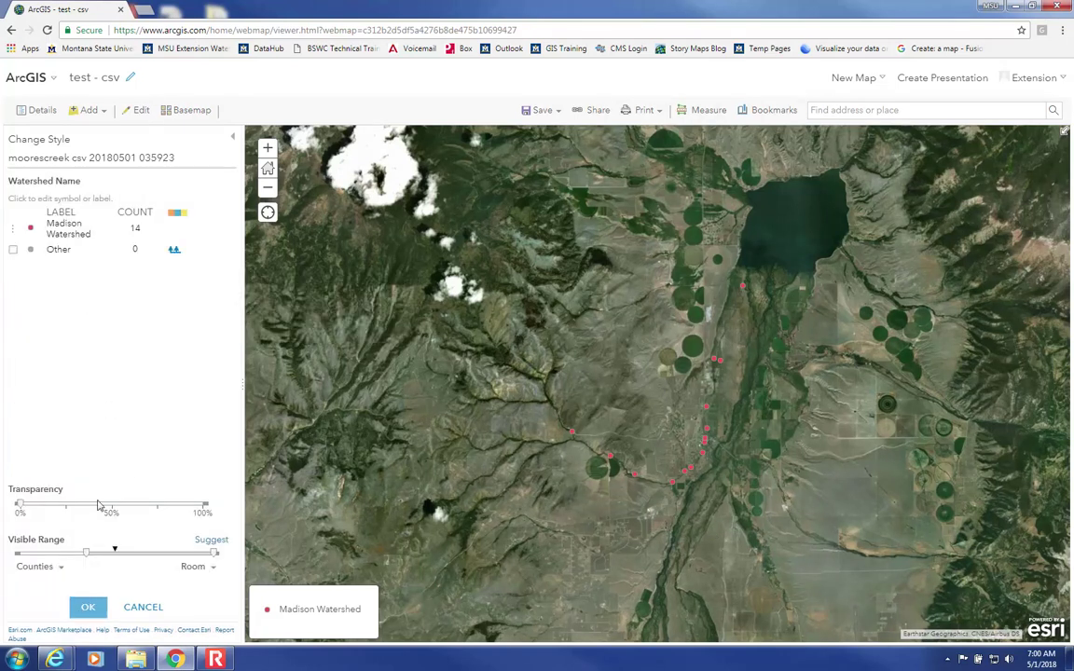
{"action": "left_click", "coordinate": [28, 232]}
{"action": "left_click", "coordinate": [396, 232]}
{"action": "left_click", "coordinate": [401, 416]}
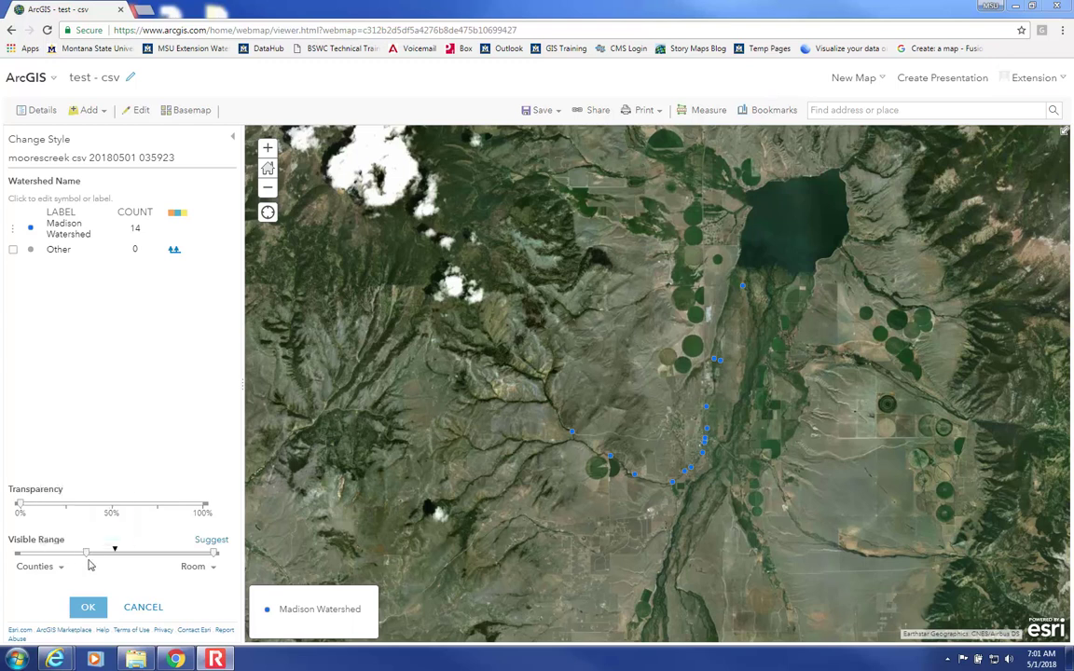
Make the site points visible out to World scale and finish the Watershed Name style.
{"action": "mouse_move", "coordinate": [85, 556]}
{"action": "left_click_drag", "start_coordinate": [86, 556], "coordinate": [5, 568]}
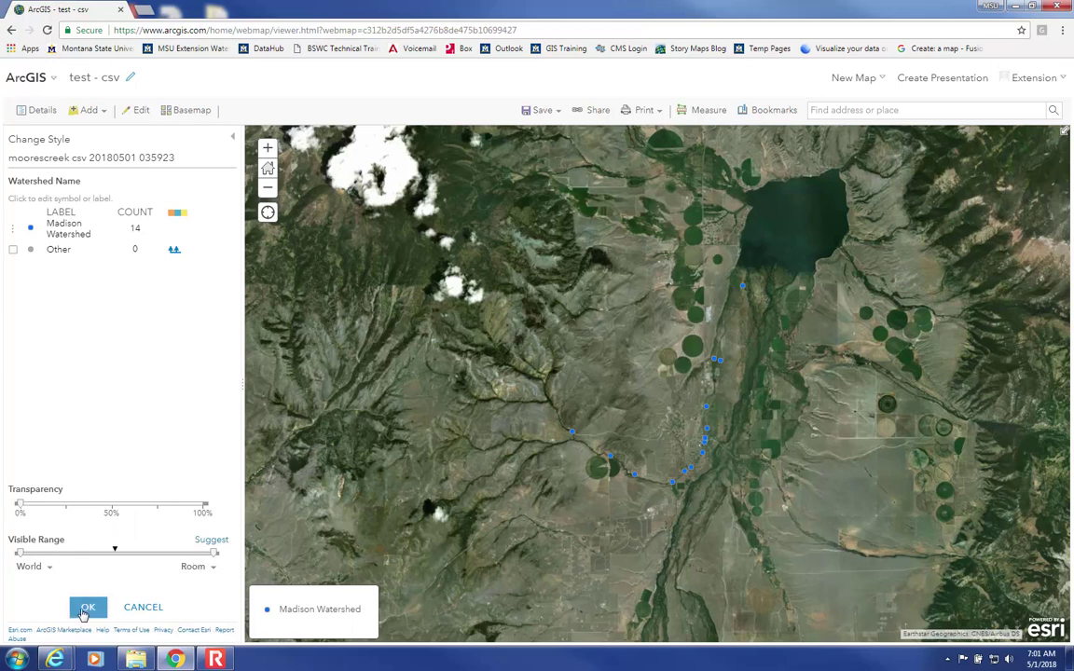
{"action": "left_click", "coordinate": [86, 608]}
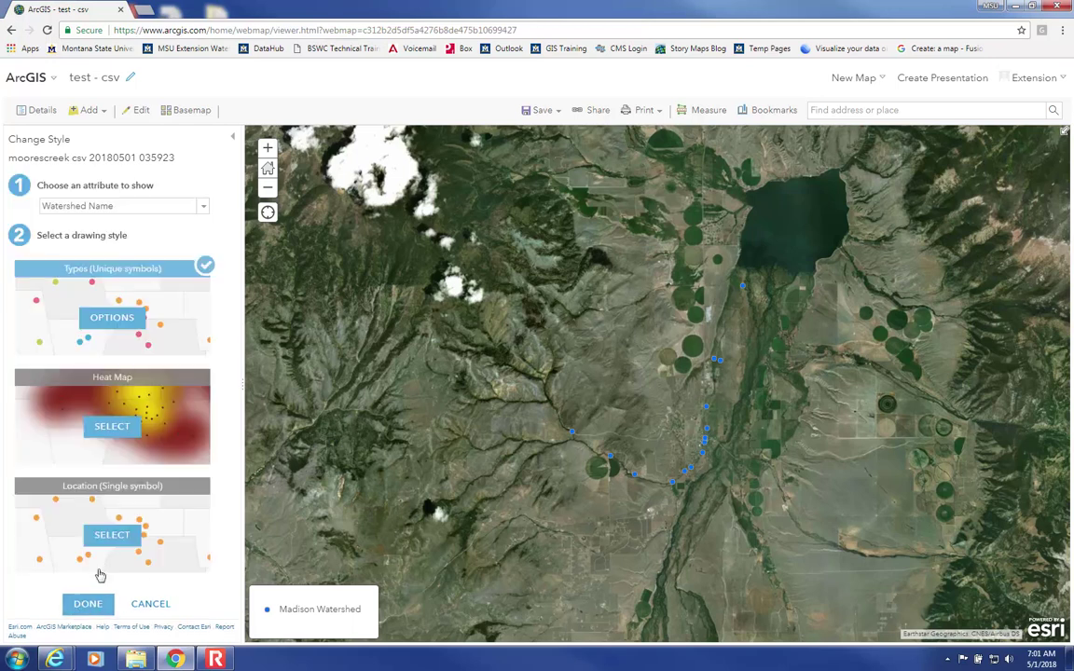
{"action": "left_click", "coordinate": [88, 604]}
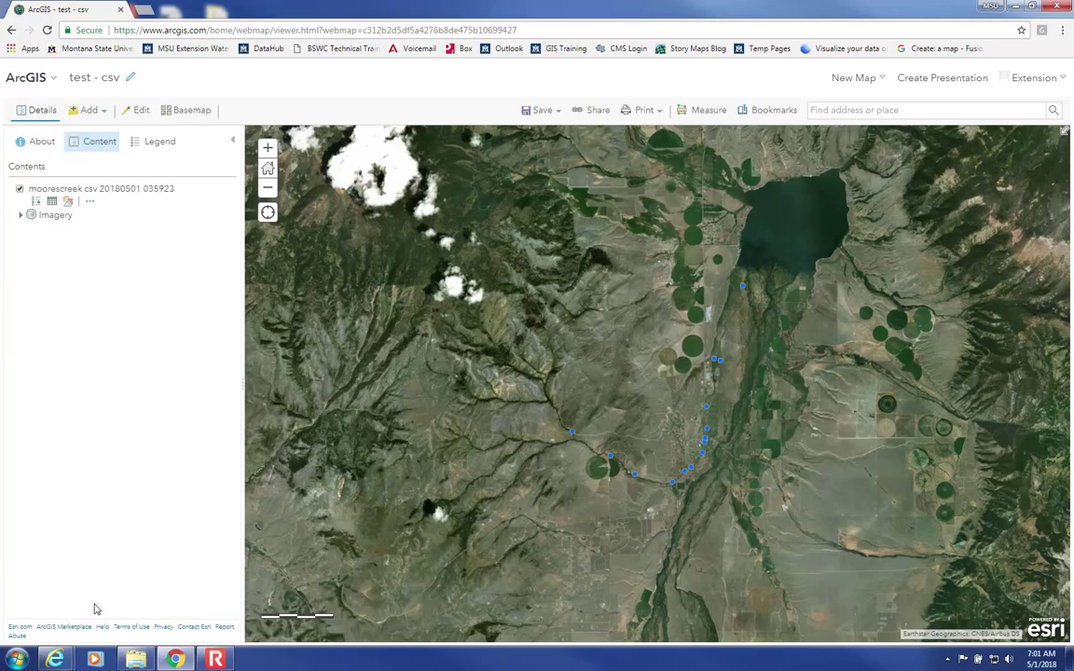
Label the site points with Site ID using a white halo.
{"action": "left_click", "coordinate": [90, 204]}
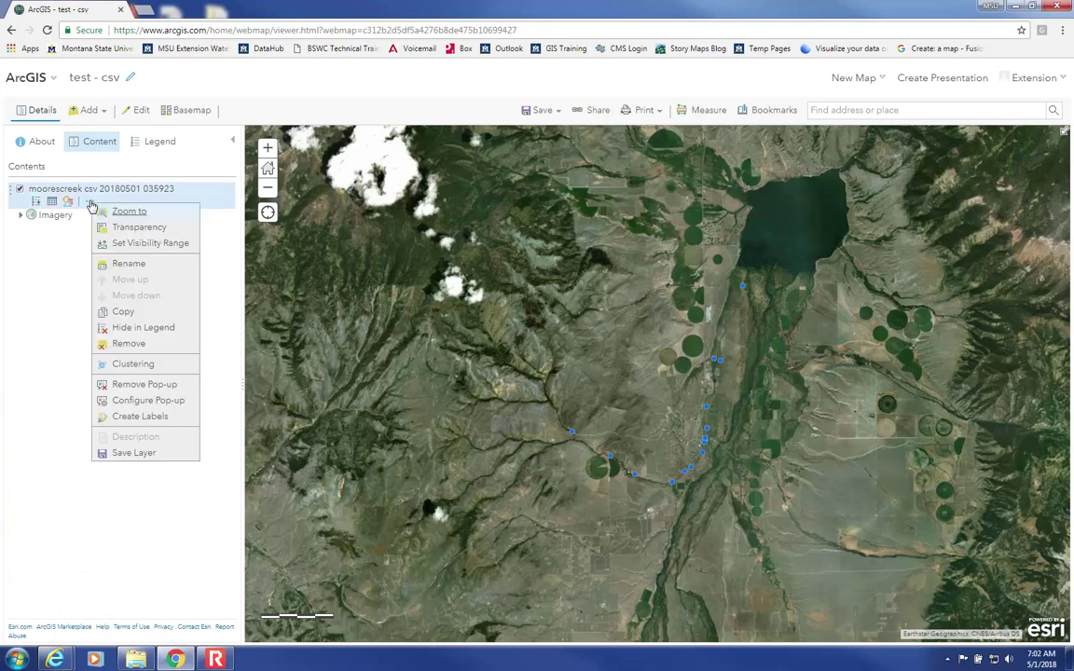
{"action": "left_click", "coordinate": [141, 420]}
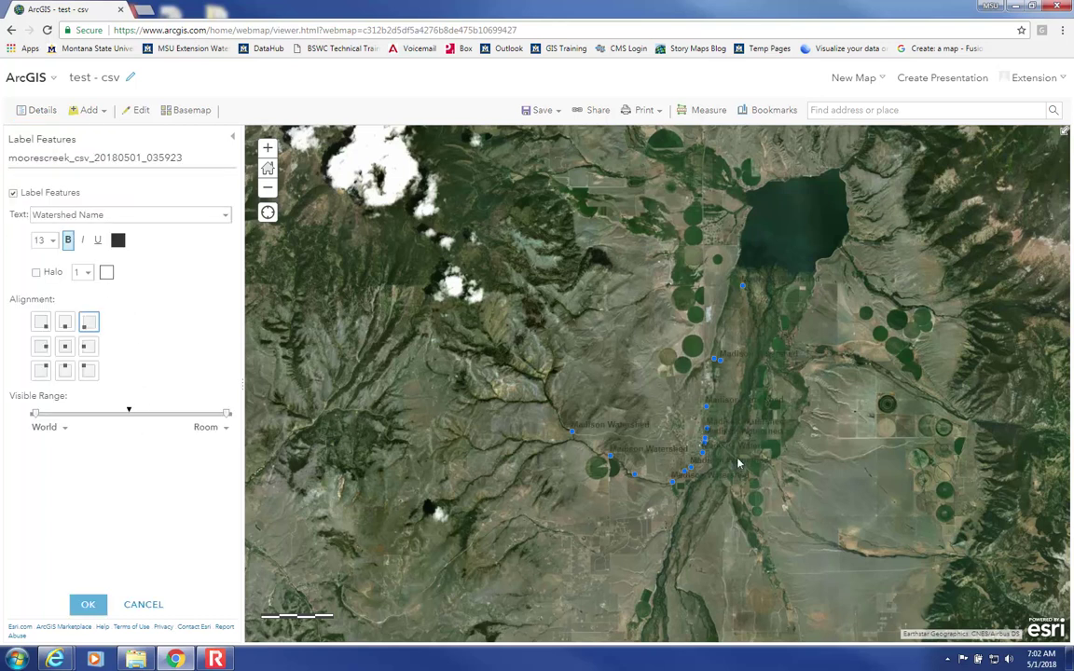
{"action": "left_click", "coordinate": [227, 219]}
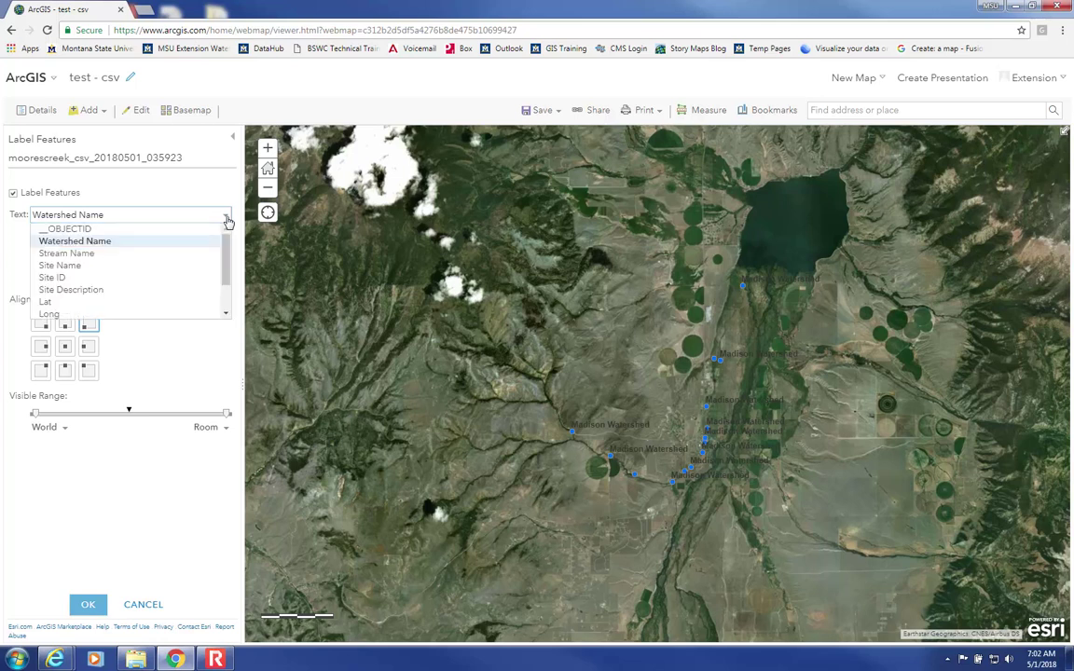
{"action": "left_click", "coordinate": [52, 278]}
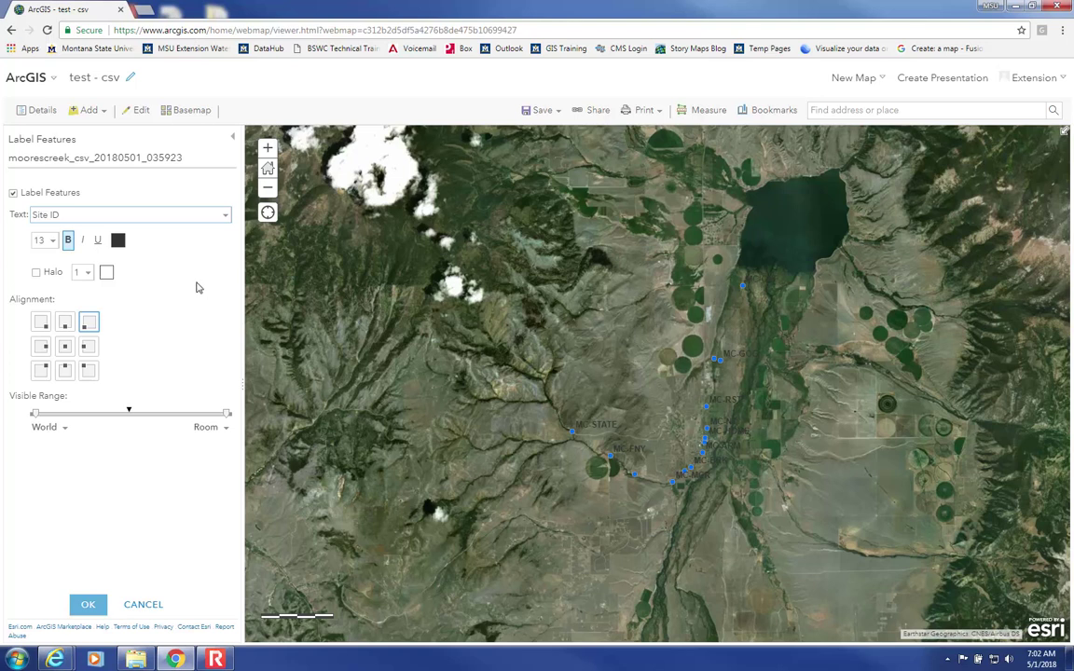
{"action": "left_click", "coordinate": [107, 276]}
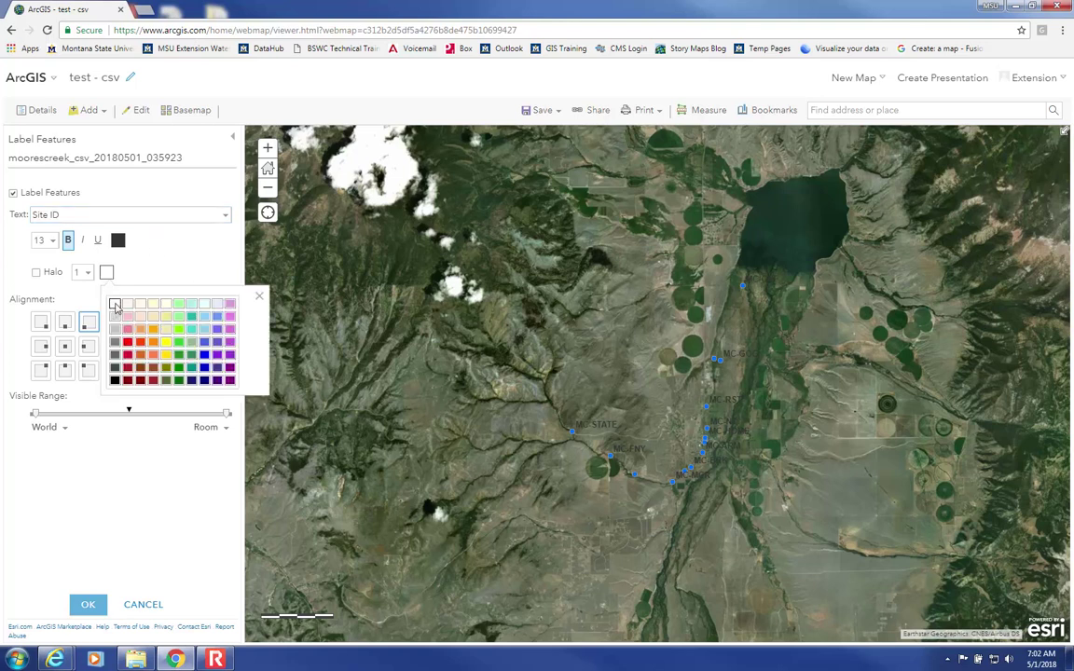
{"action": "left_click", "coordinate": [106, 280]}
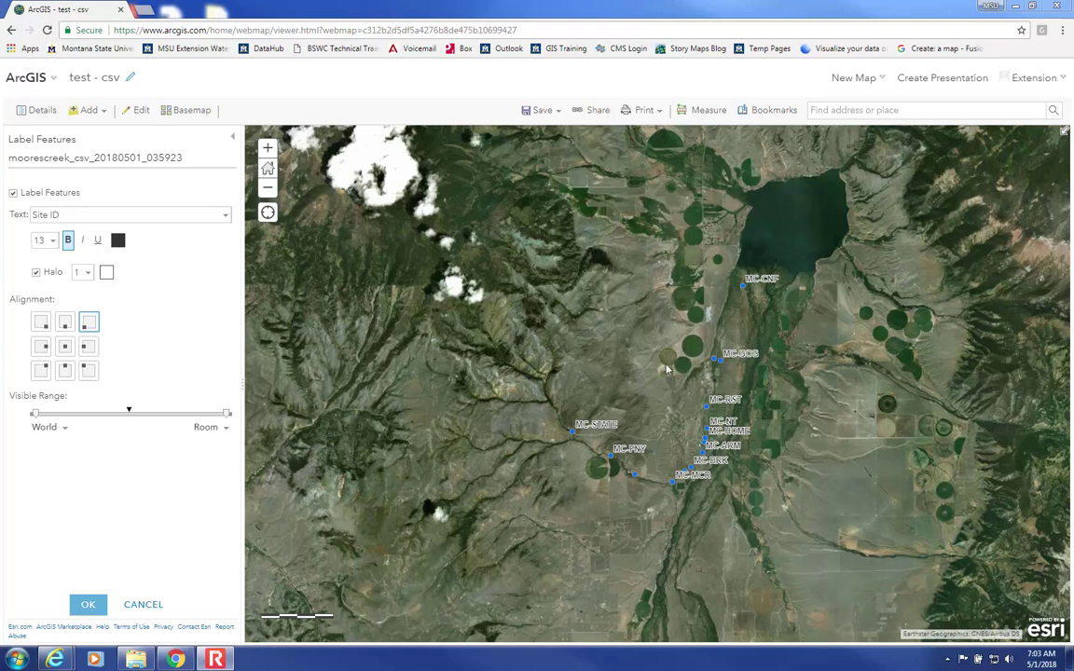
{"action": "left_click", "coordinate": [87, 605]}
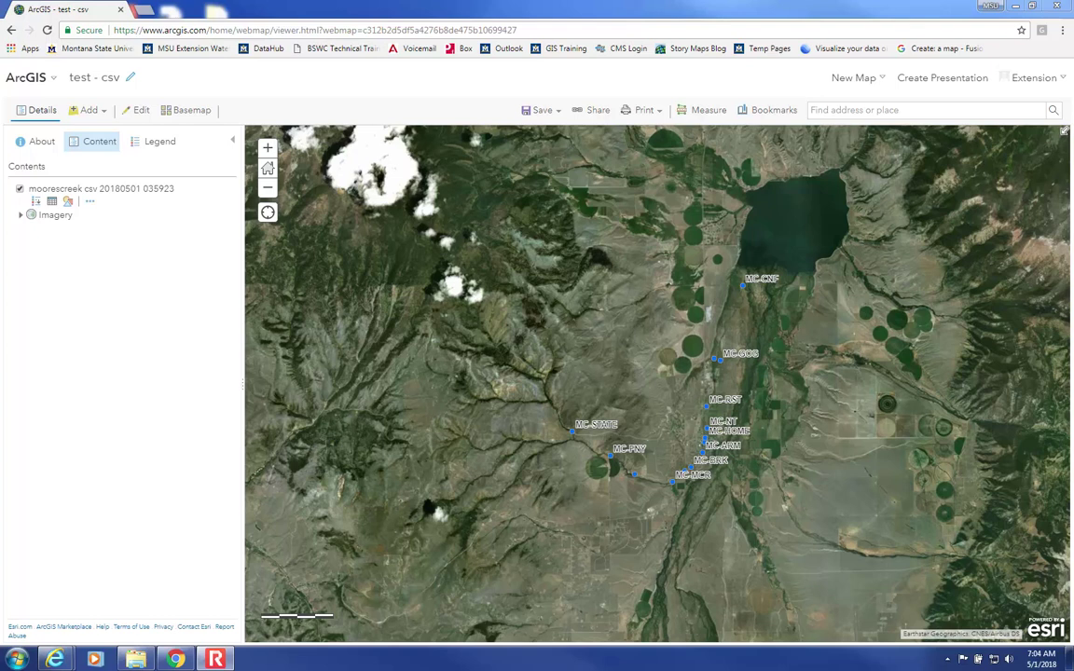
Save the test - csv map and bring up its Share dialog.
{"action": "left_click", "coordinate": [537, 110]}
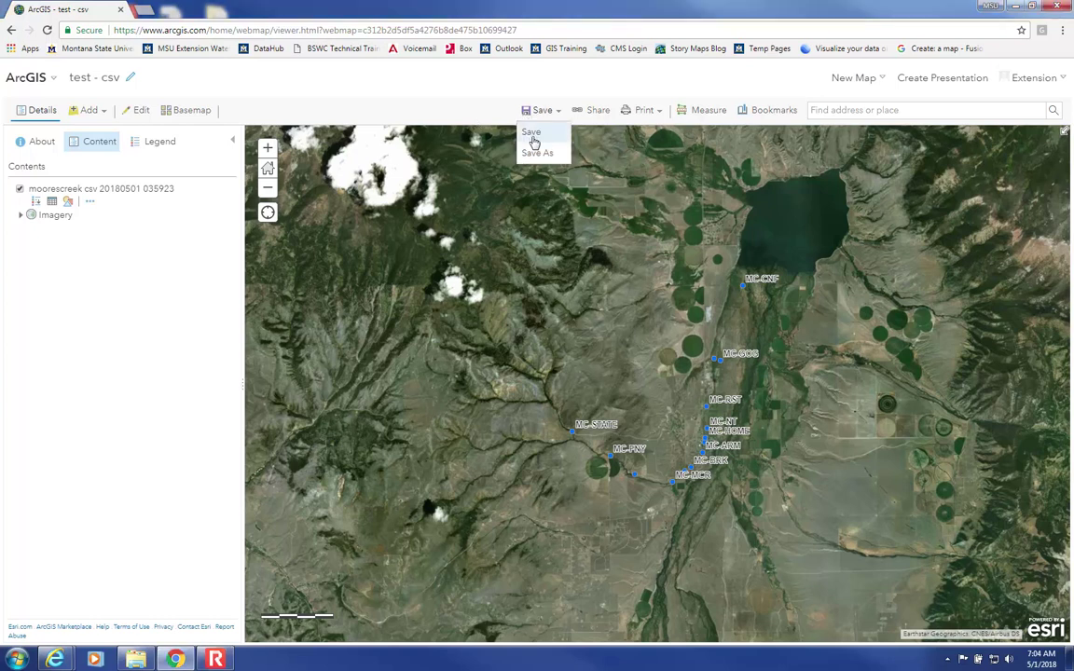
{"action": "left_click", "coordinate": [533, 140]}
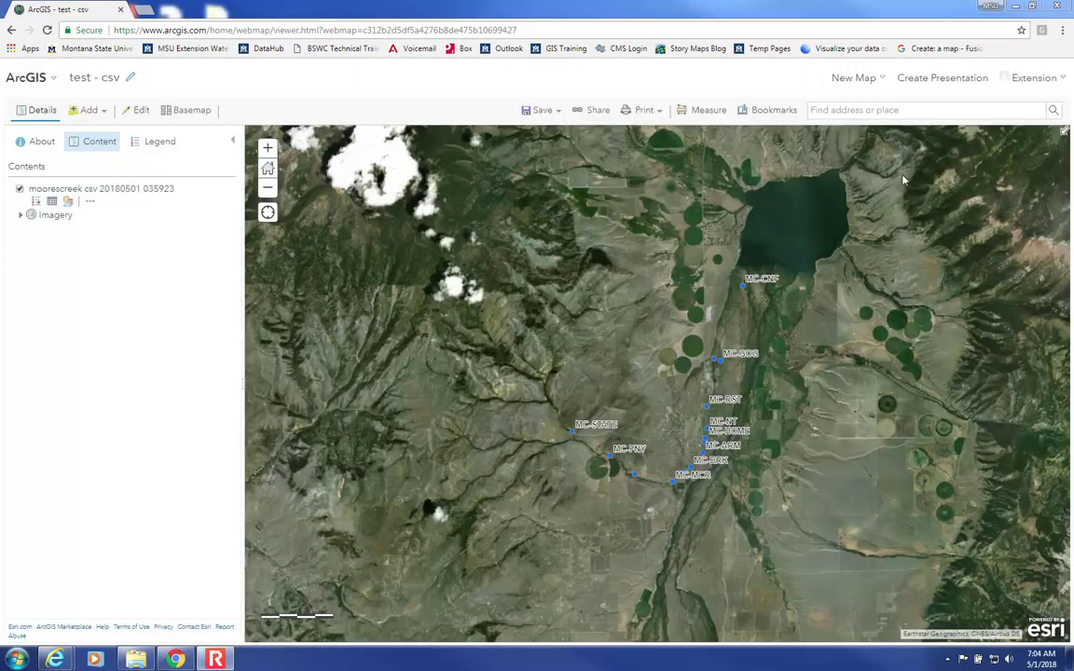
{"action": "left_click", "coordinate": [593, 110]}
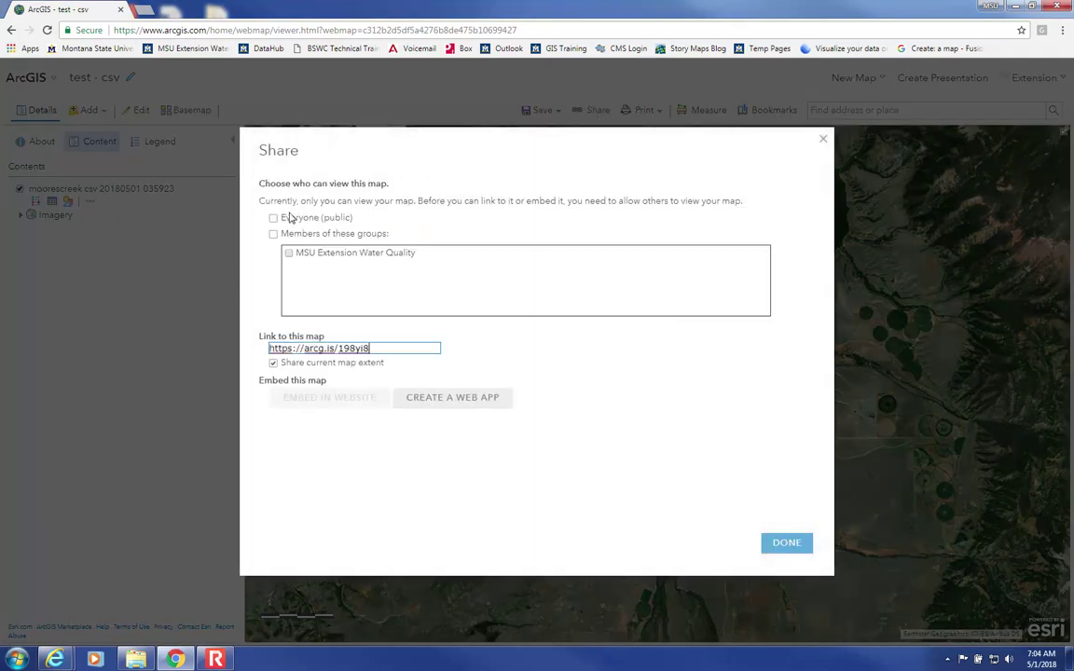
Share the test - csv map with Everyone (public).
{"action": "left_click", "coordinate": [273, 218]}
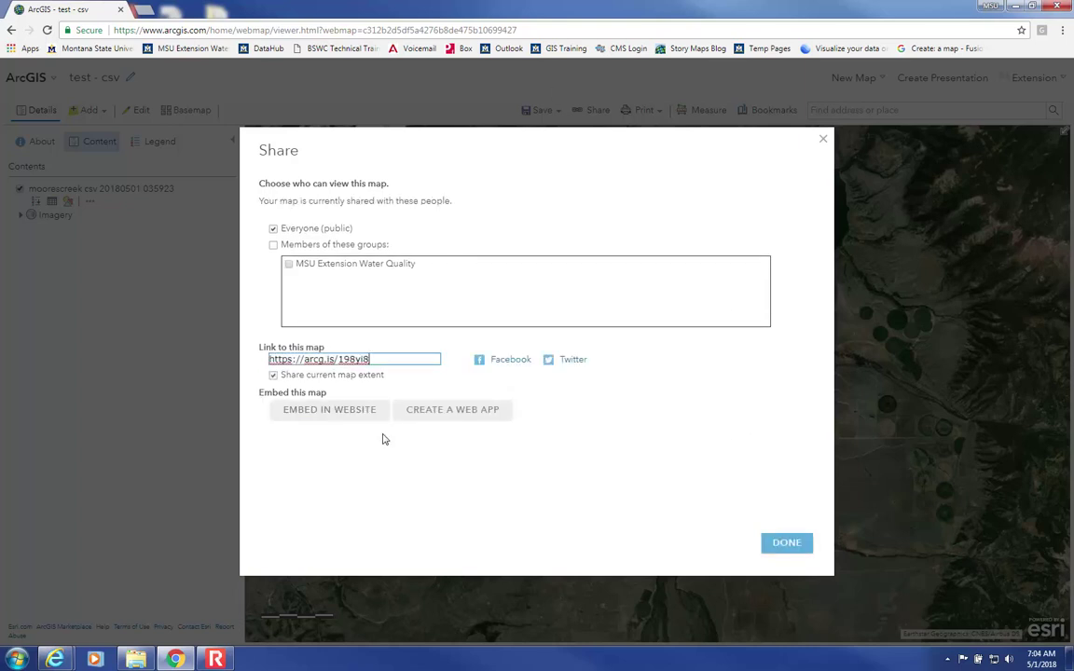
{"action": "left_click", "coordinate": [792, 548]}
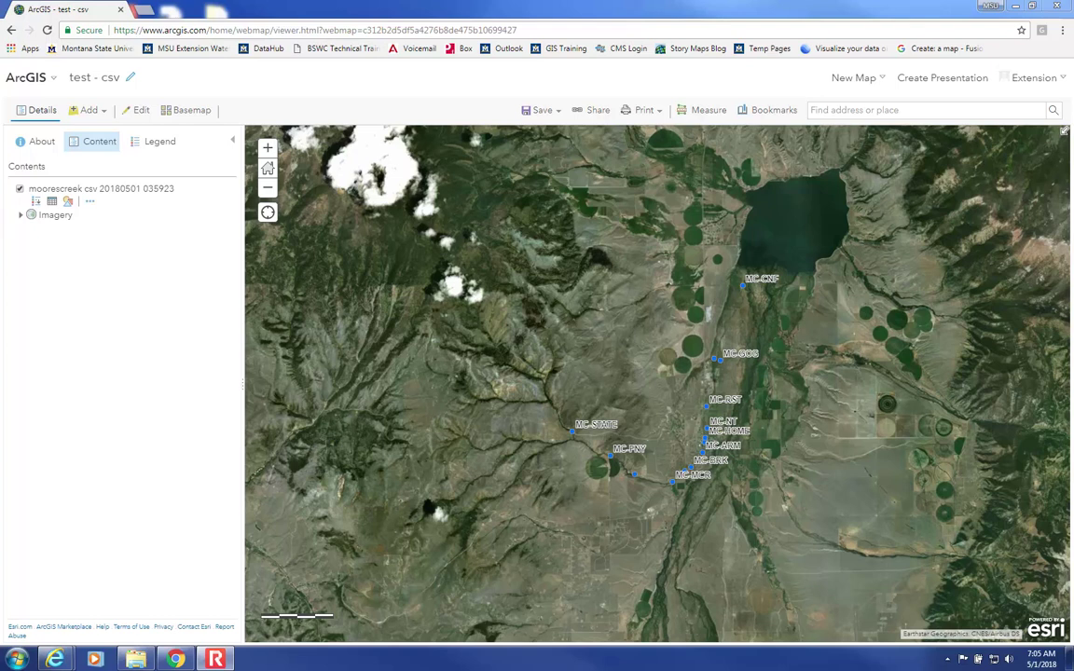
Zip the seven MT_DeepCreek_Inverse shapefile files in Story Maps into MT_DeepCreek_Inverse.zip.
{"action": "left_click", "coordinate": [136, 659]}
{"action": "left_click_drag", "start_coordinate": [211, 17], "coordinate": [596, 163]}
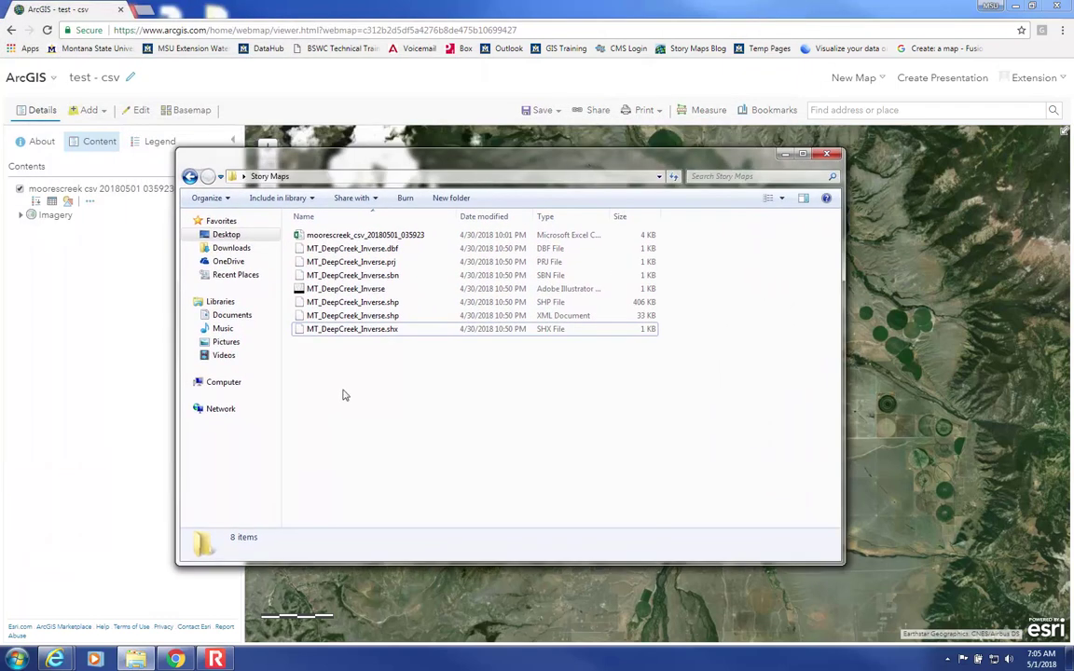
{"action": "left_click_drag", "start_coordinate": [341, 373], "coordinate": [338, 268]}
{"action": "right_click", "coordinate": [338, 290]}
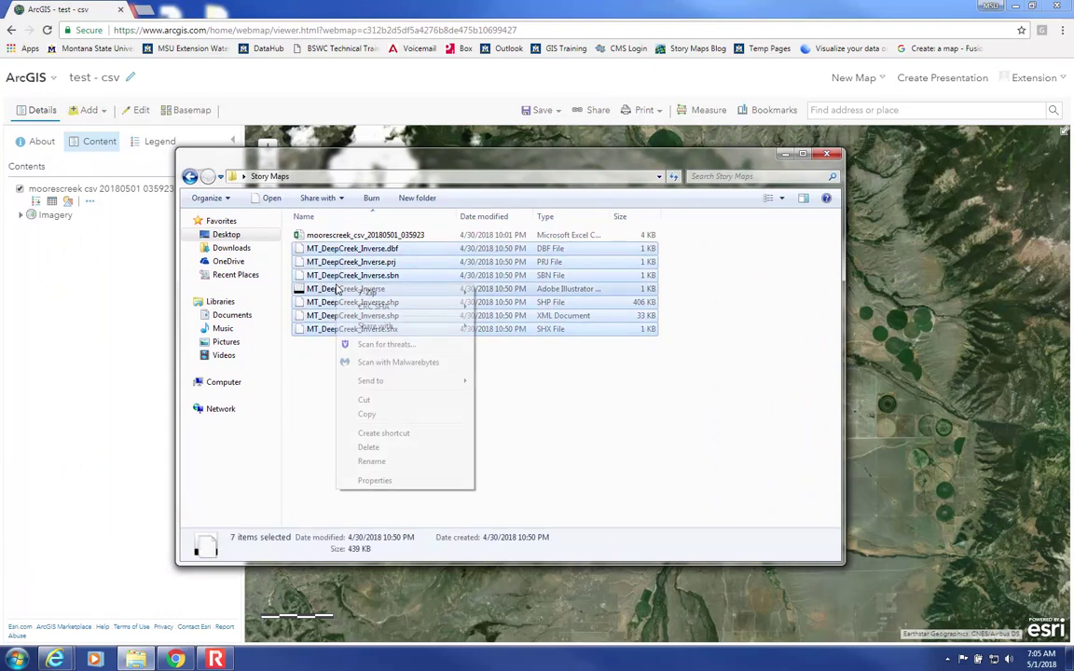
{"action": "mouse_move", "coordinate": [378, 386]}
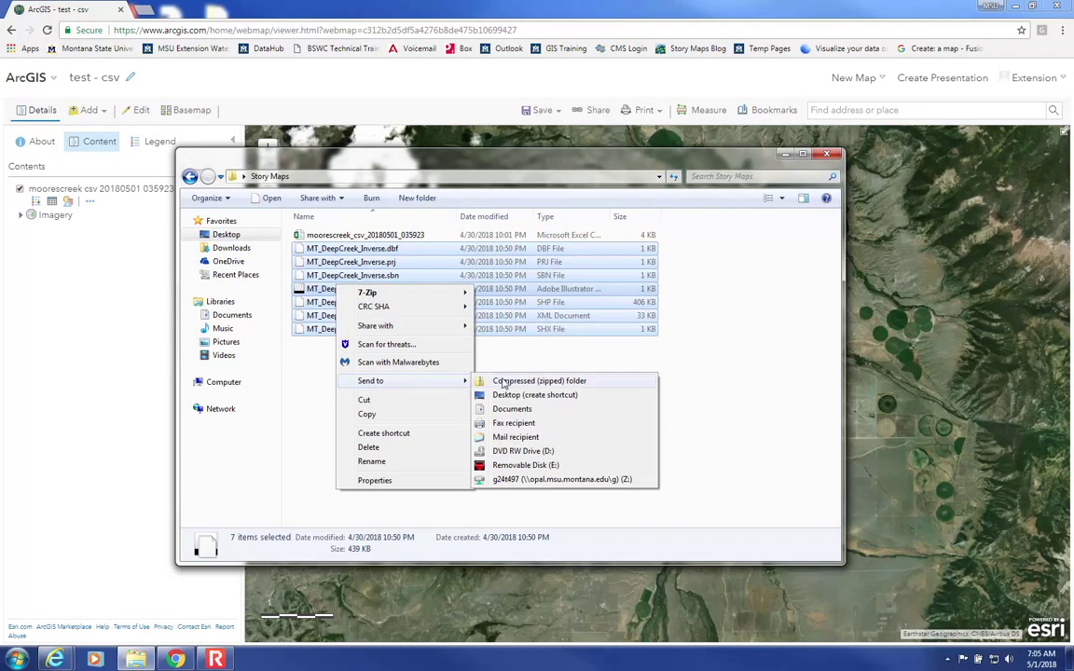
{"action": "left_click", "coordinate": [503, 382]}
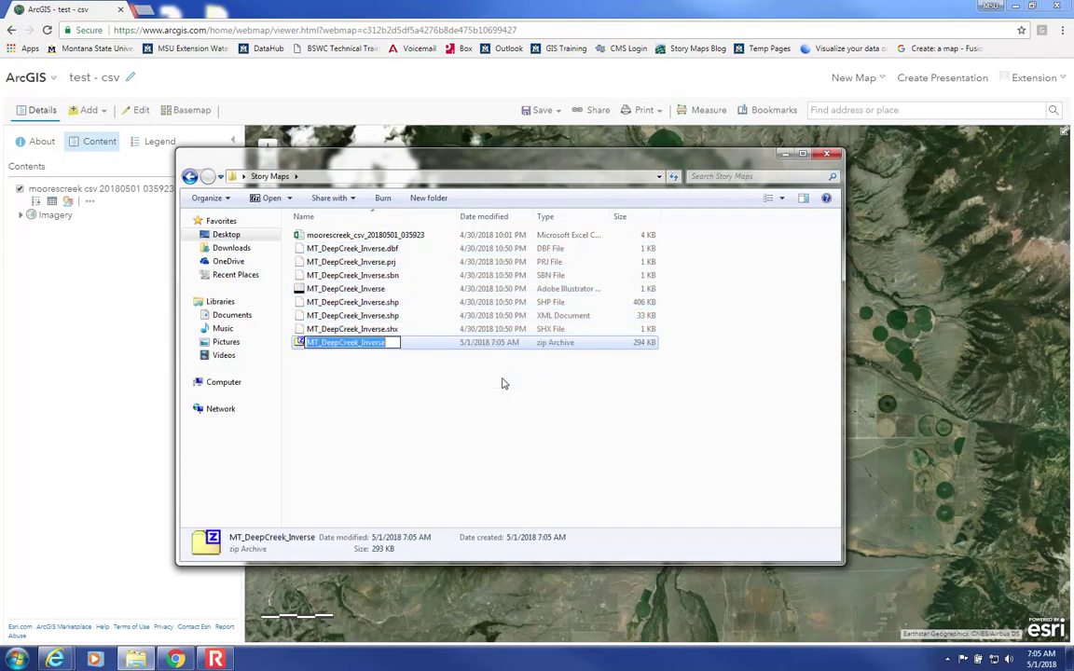
{"action": "left_click", "coordinate": [447, 402]}
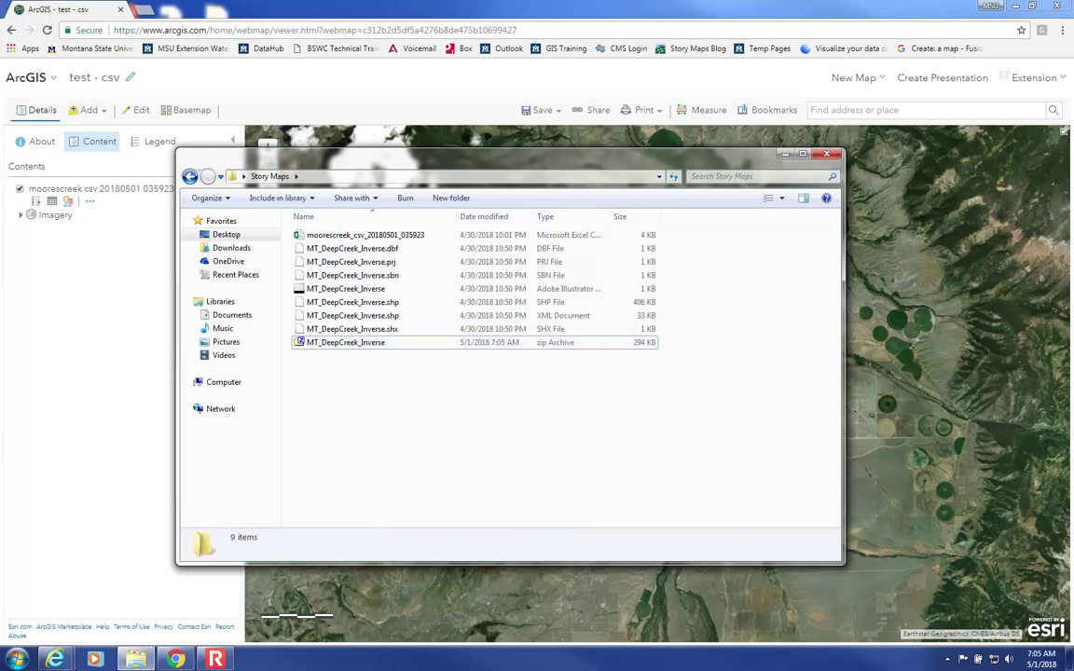
{"action": "left_click", "coordinate": [785, 153]}
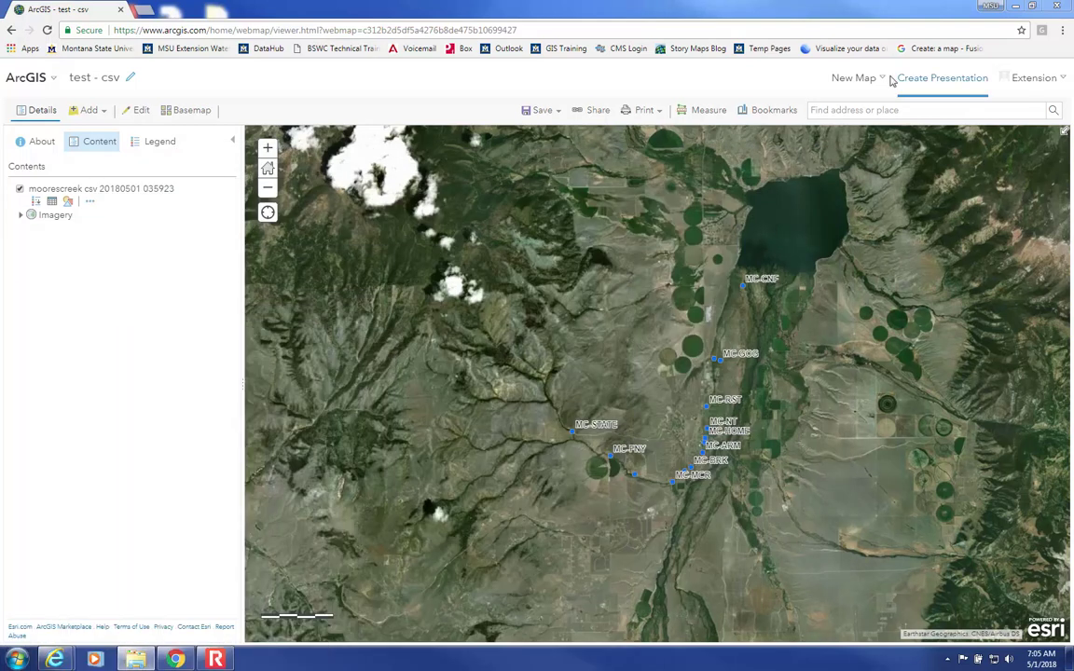
Start a new blank map and import MT_DeepCreek_Inverse.zip as a layer.
{"action": "left_click", "coordinate": [857, 78]}
{"action": "left_click", "coordinate": [788, 113]}
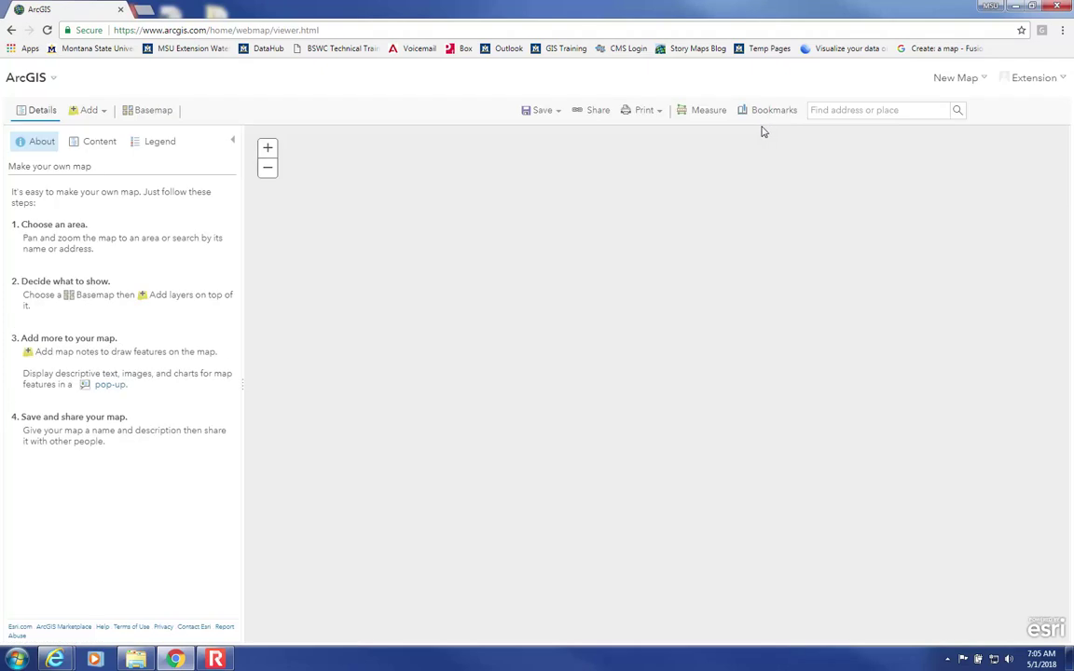
{"action": "left_click", "coordinate": [88, 110]}
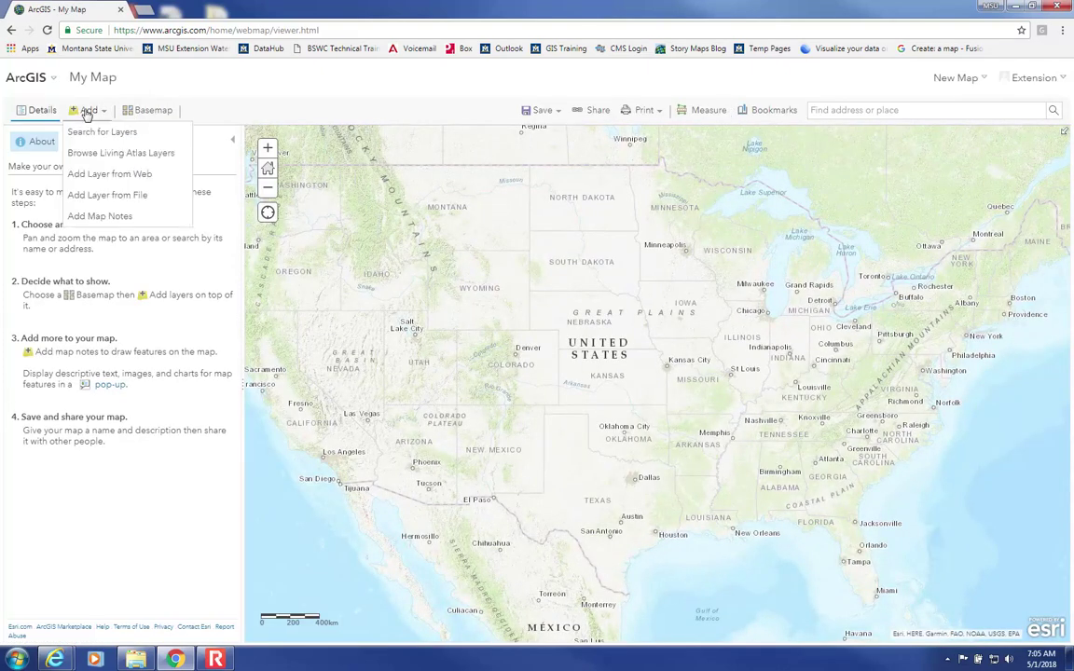
{"action": "left_click", "coordinate": [127, 203]}
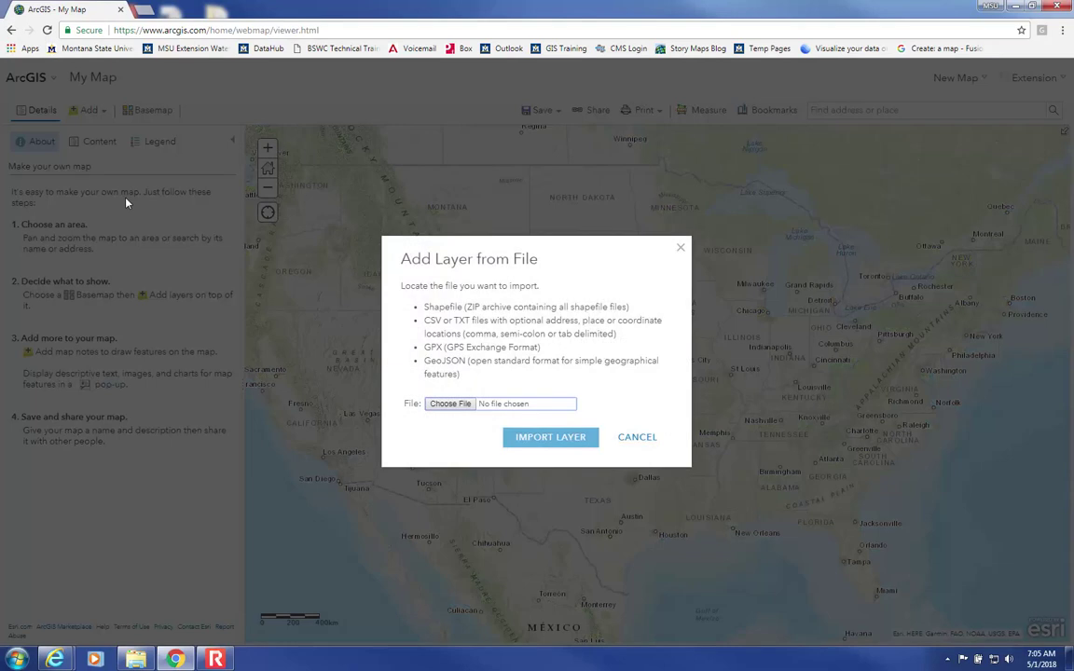
{"action": "left_click", "coordinate": [463, 405]}
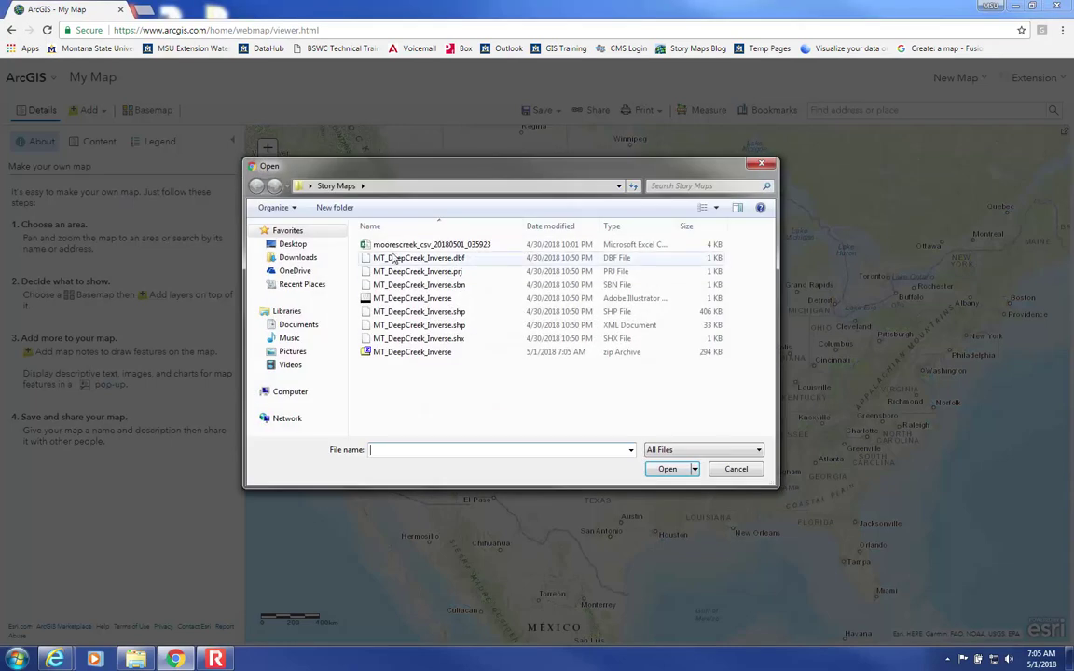
{"action": "left_click", "coordinate": [399, 354]}
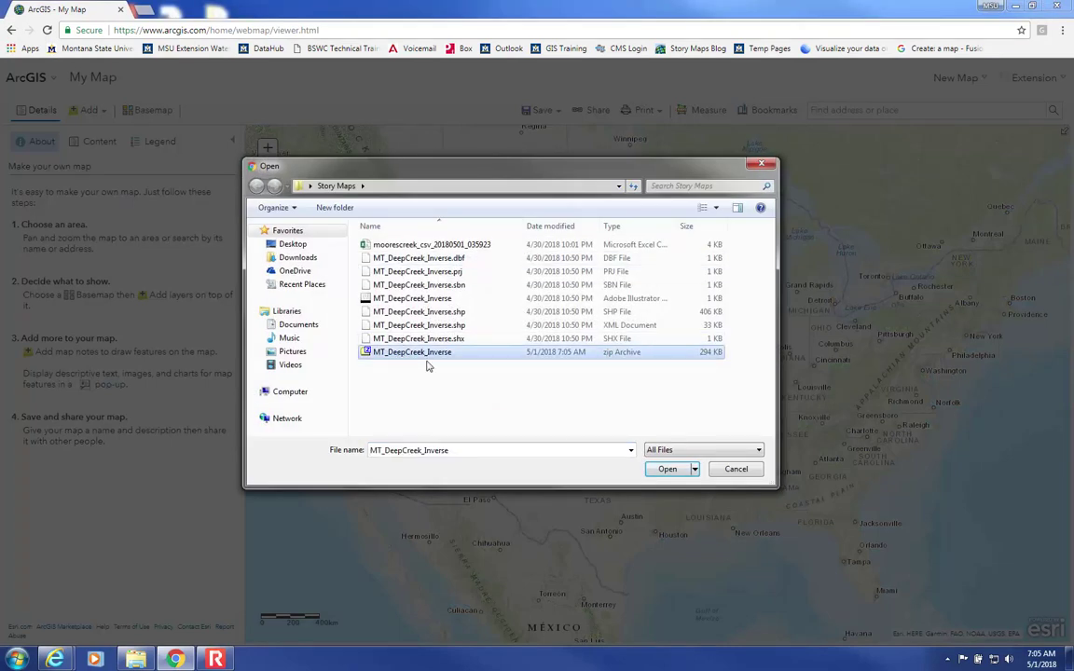
{"action": "left_click", "coordinate": [667, 471]}
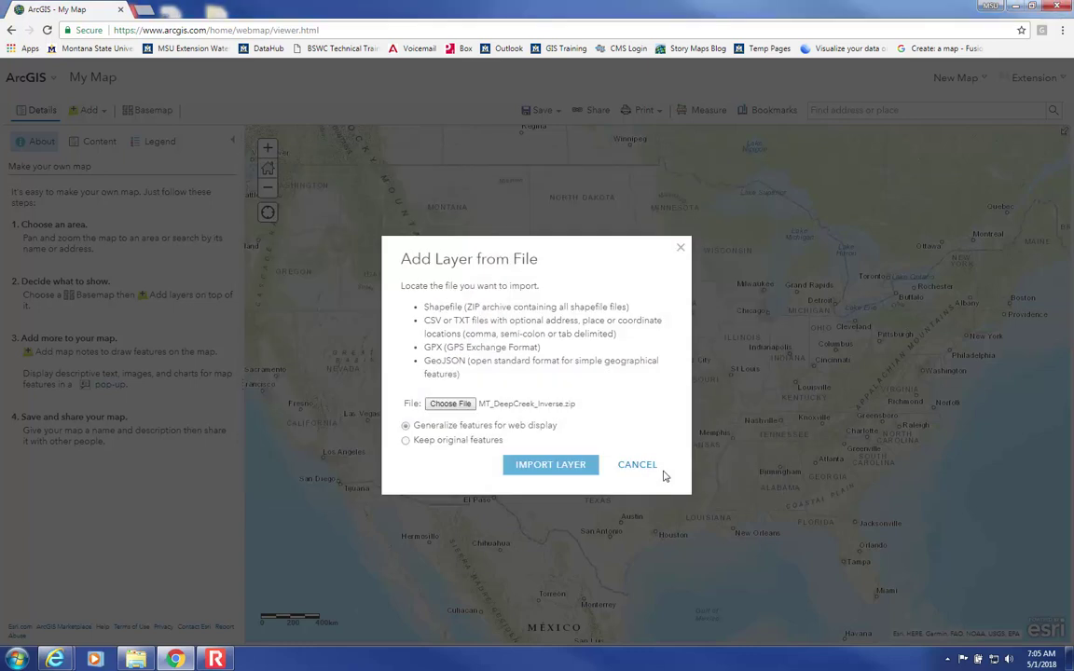
{"action": "left_click", "coordinate": [576, 466]}
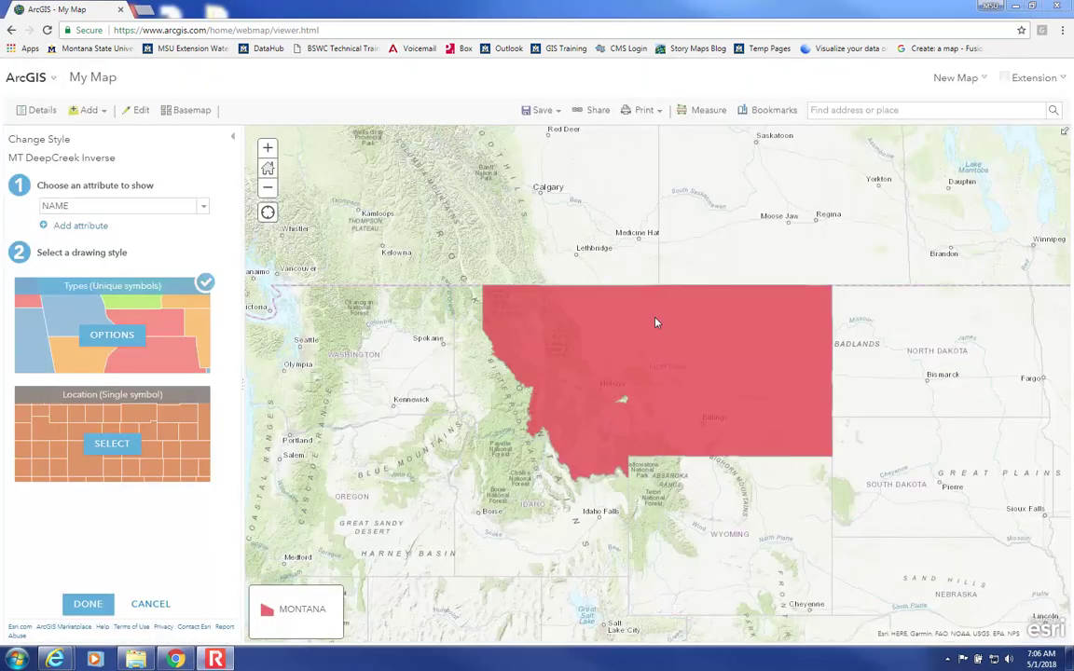
Switch to the Imagery basemap and fill MONTANA grey #999999 at about 25% transparency.
{"action": "left_click", "coordinate": [182, 110]}
{"action": "left_click", "coordinate": [191, 170]}
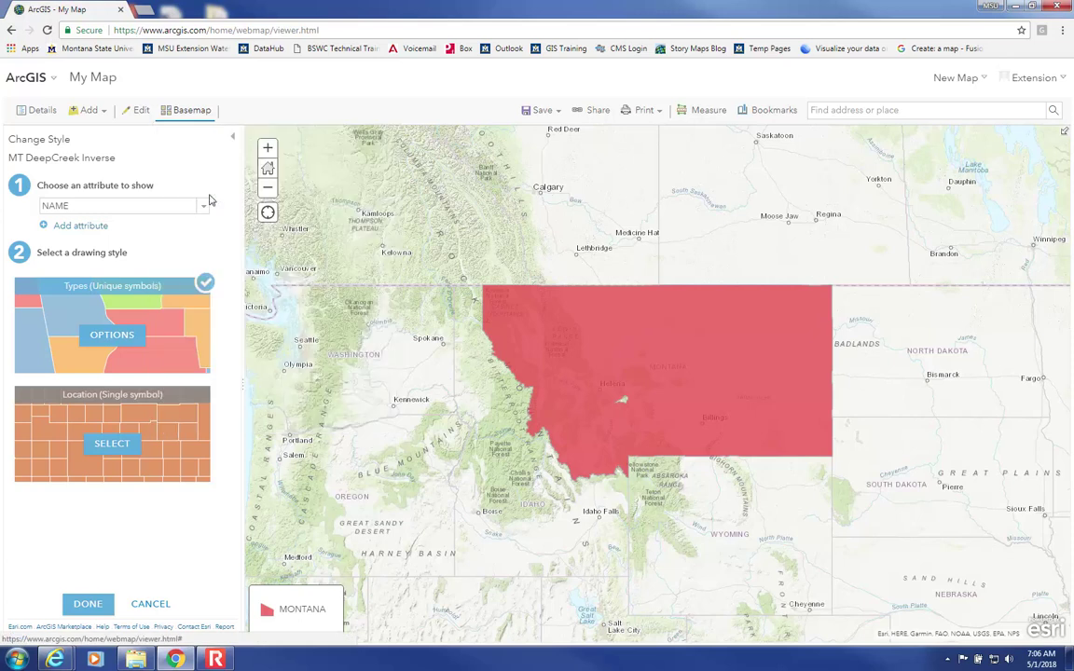
{"action": "left_click", "coordinate": [124, 343]}
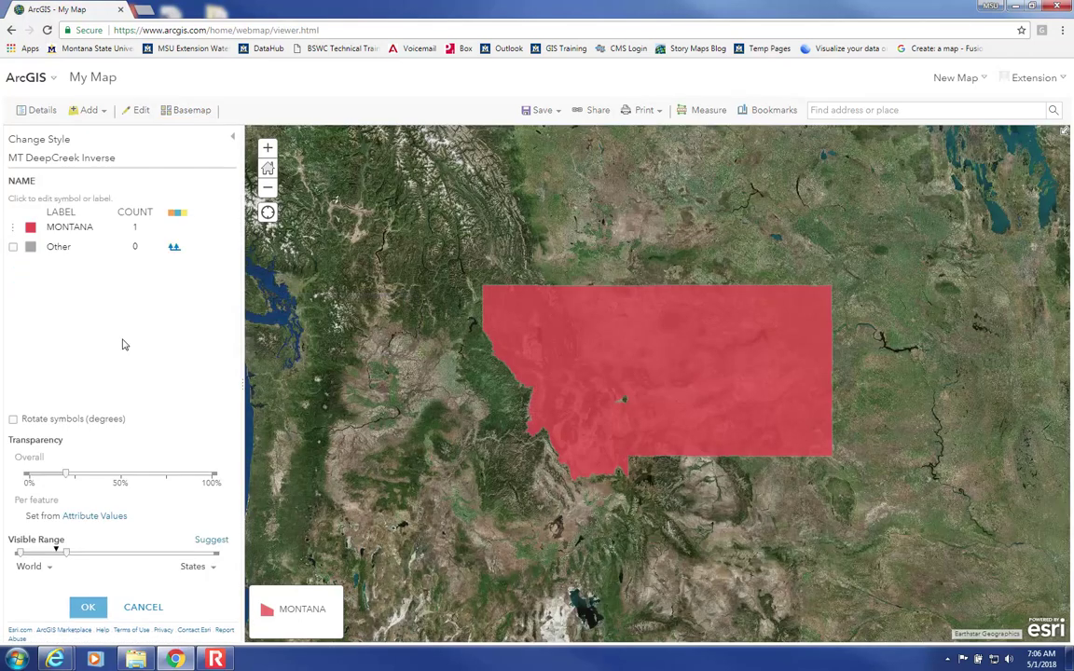
{"action": "left_click", "coordinate": [30, 230]}
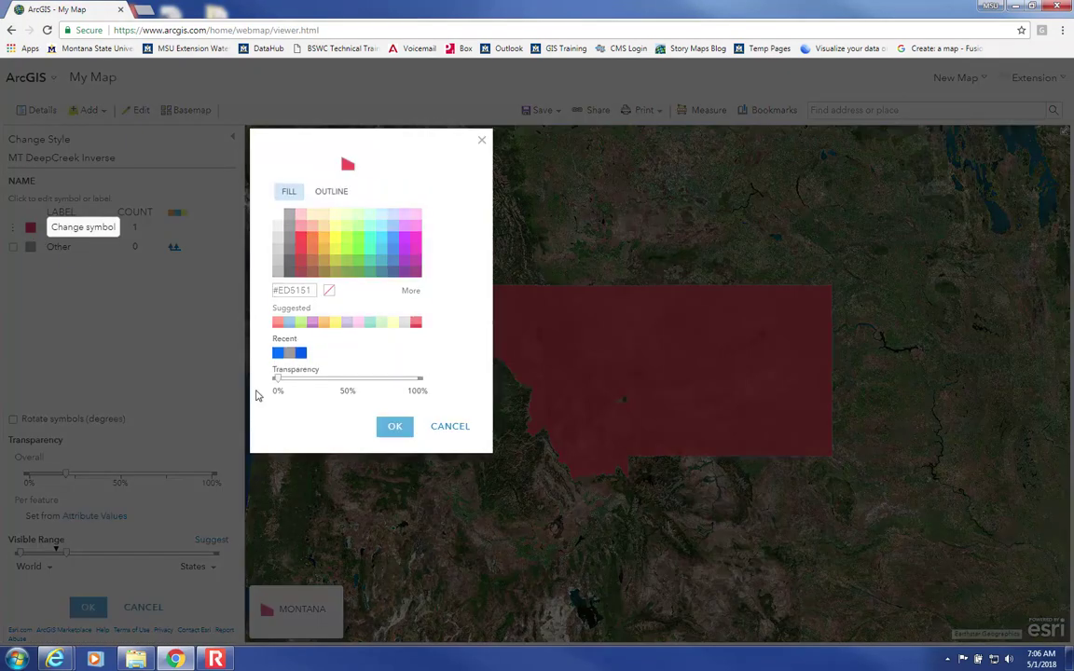
{"action": "left_click", "coordinate": [281, 272]}
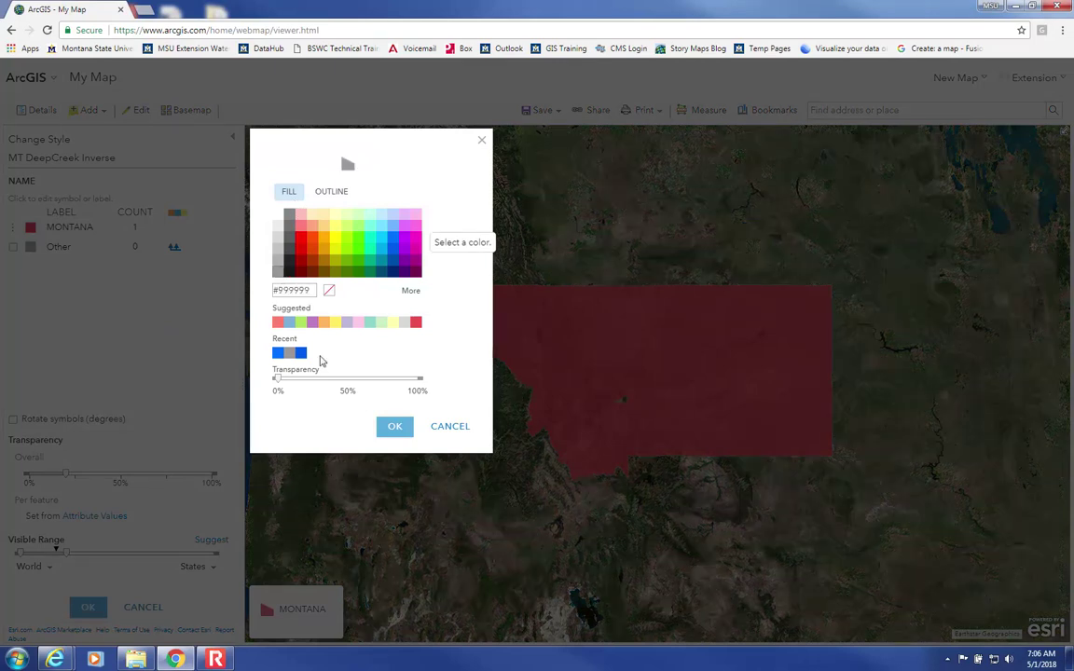
{"action": "left_click_drag", "start_coordinate": [280, 382], "coordinate": [317, 382]}
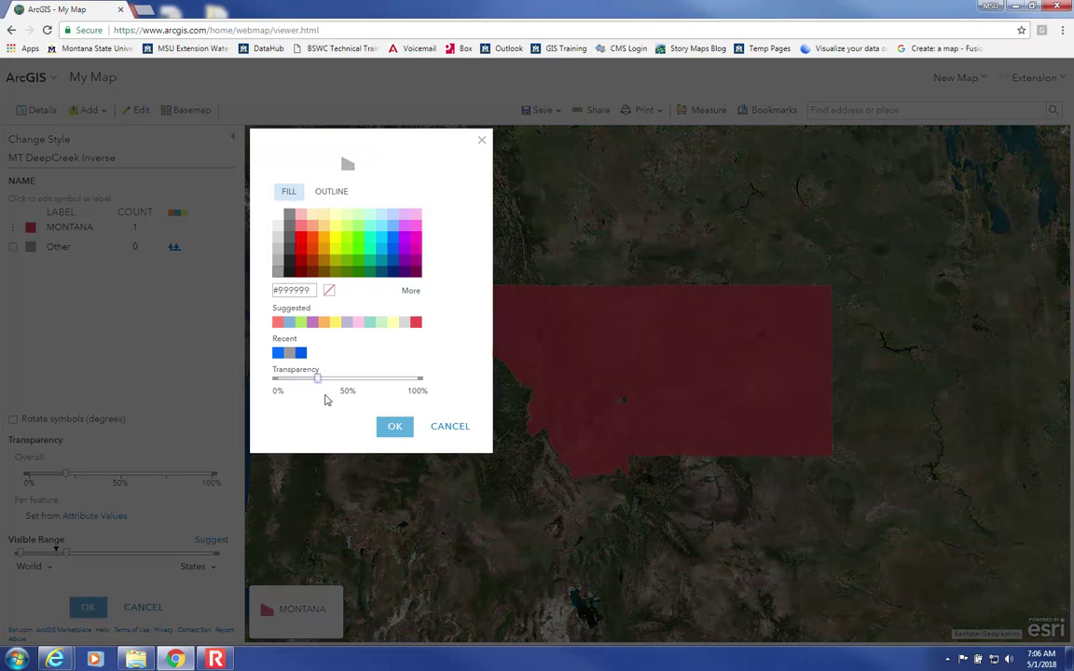
{"action": "left_click", "coordinate": [389, 430]}
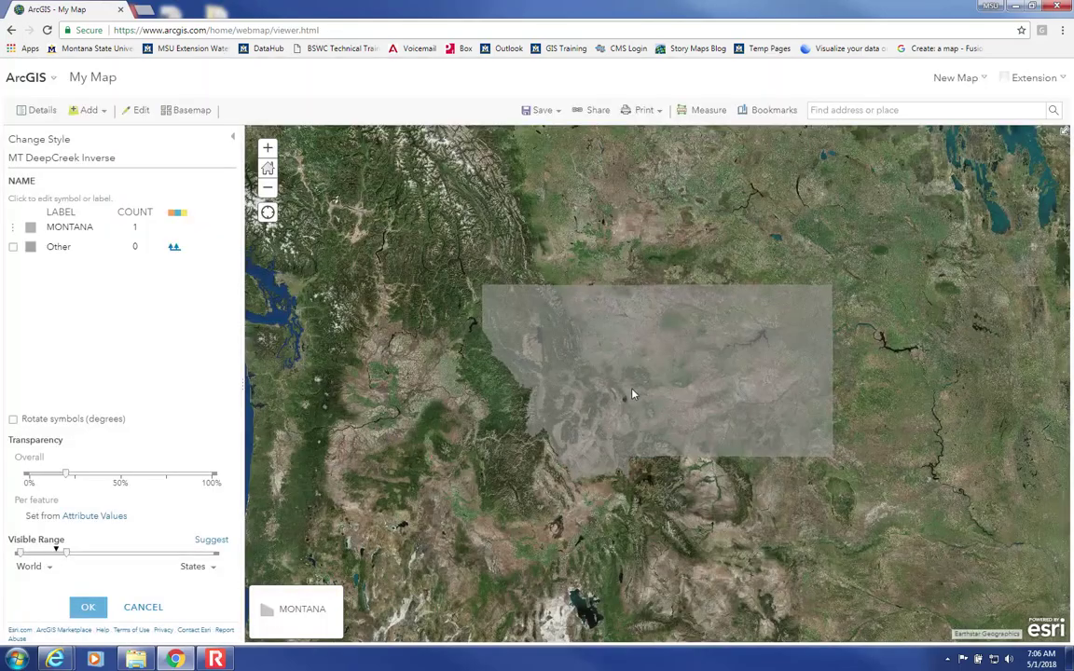
Extend the mask's visible range to Room scale, apply it, and centre on Deep Creek.
{"action": "scroll", "coordinate": [632, 395], "scroll_direction": "up", "scroll_amount": 4}
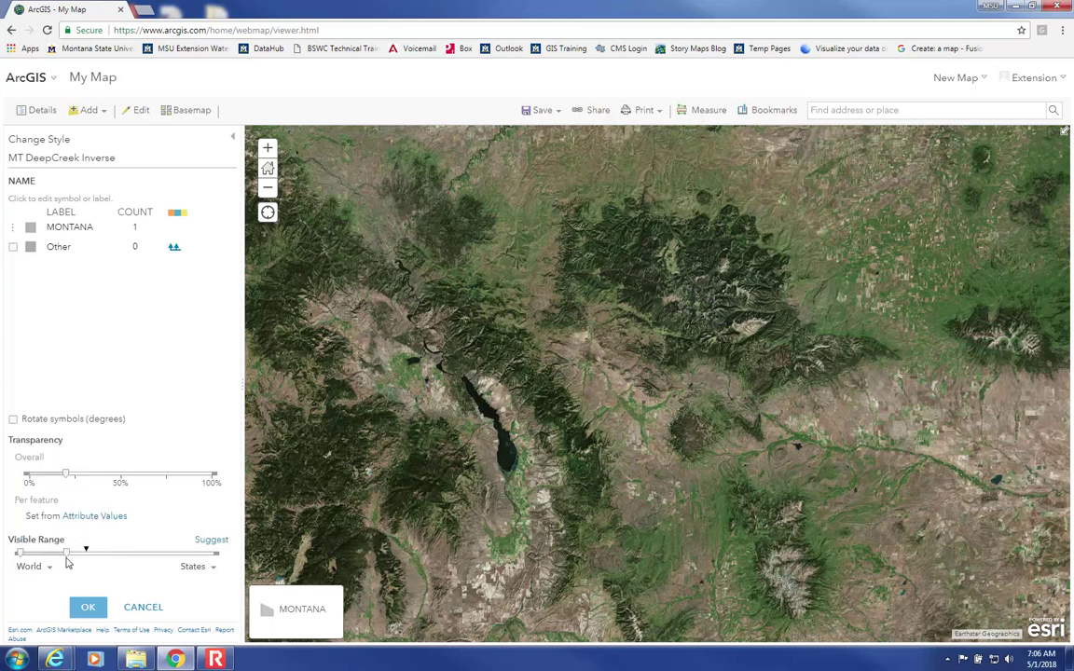
{"action": "mouse_move", "coordinate": [68, 553]}
{"action": "left_click_drag", "start_coordinate": [68, 557], "coordinate": [230, 563]}
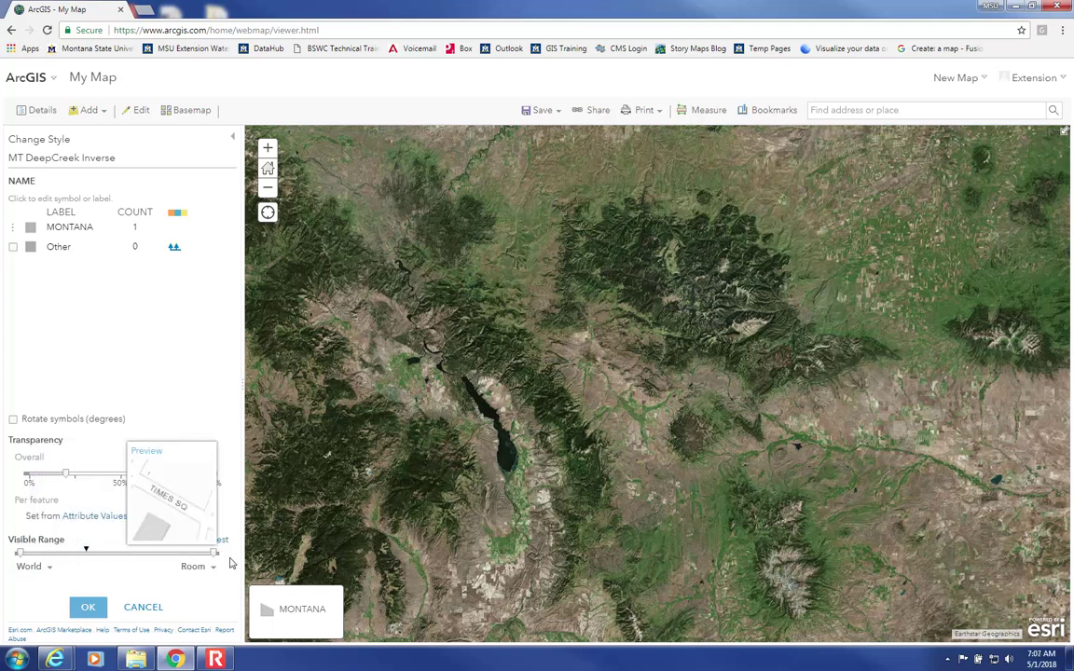
{"action": "left_click", "coordinate": [89, 609]}
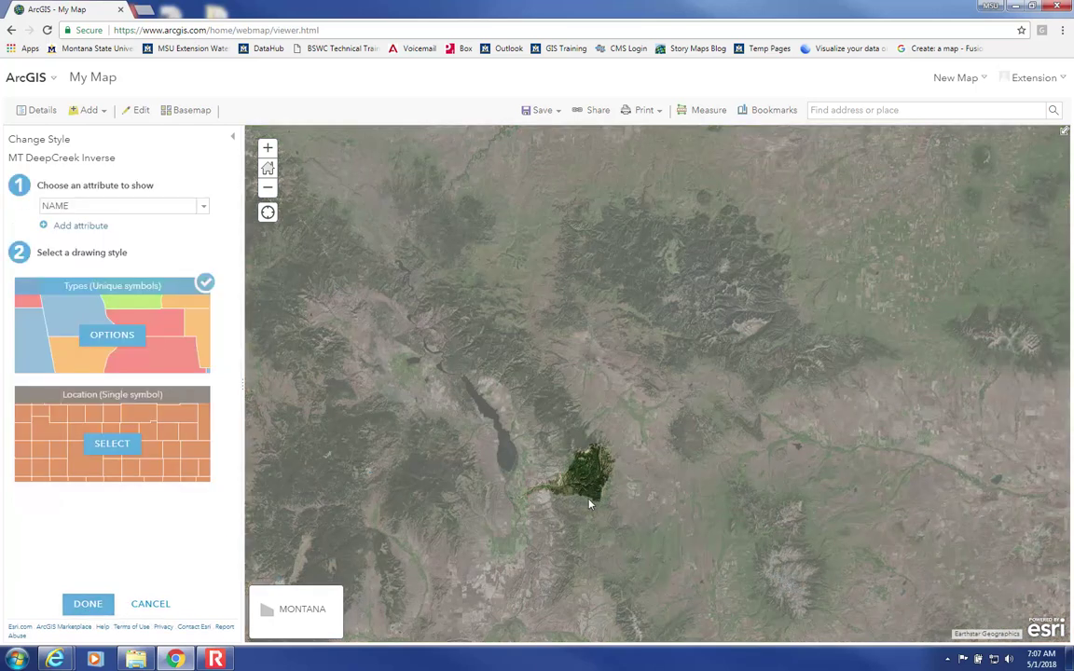
{"action": "left_click_drag", "start_coordinate": [589, 521], "coordinate": [616, 444]}
{"action": "scroll", "coordinate": [614, 442], "scroll_direction": "up", "scroll_amount": 1}
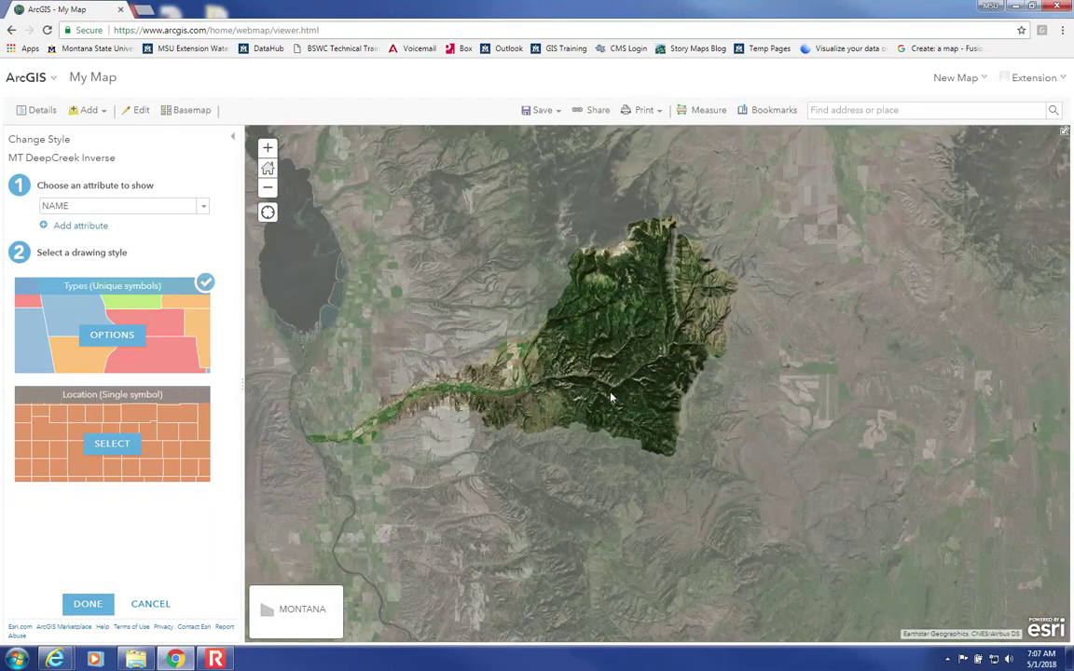
{"action": "left_click_drag", "start_coordinate": [593, 396], "coordinate": [679, 437]}
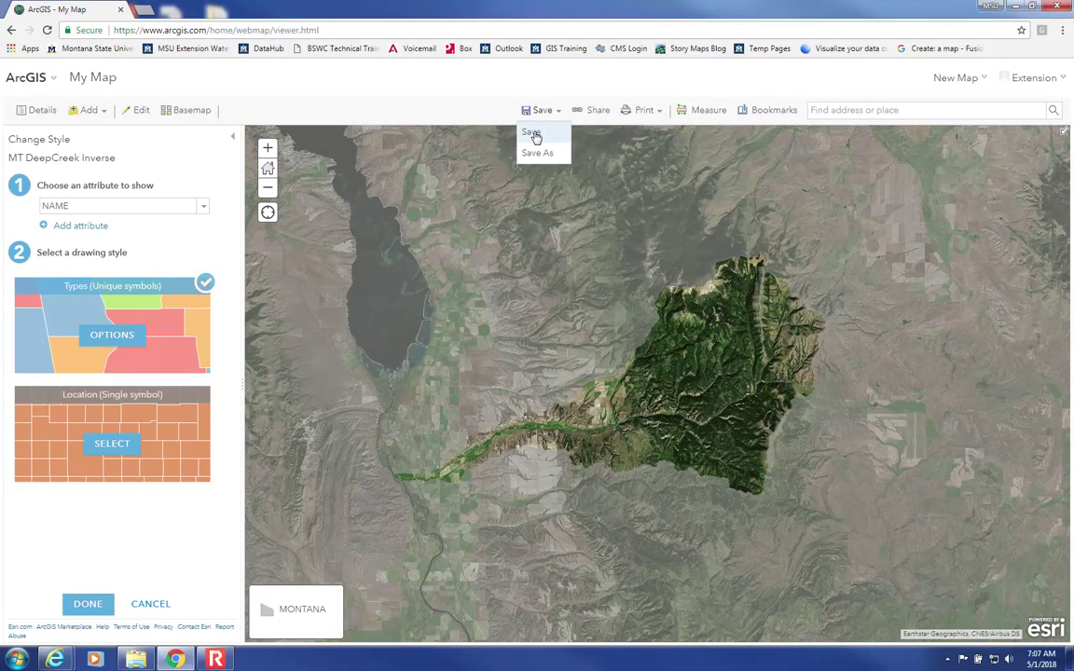
Save the map as 'test - shp' with the tags test and shp.
{"action": "left_click", "coordinate": [535, 136]}
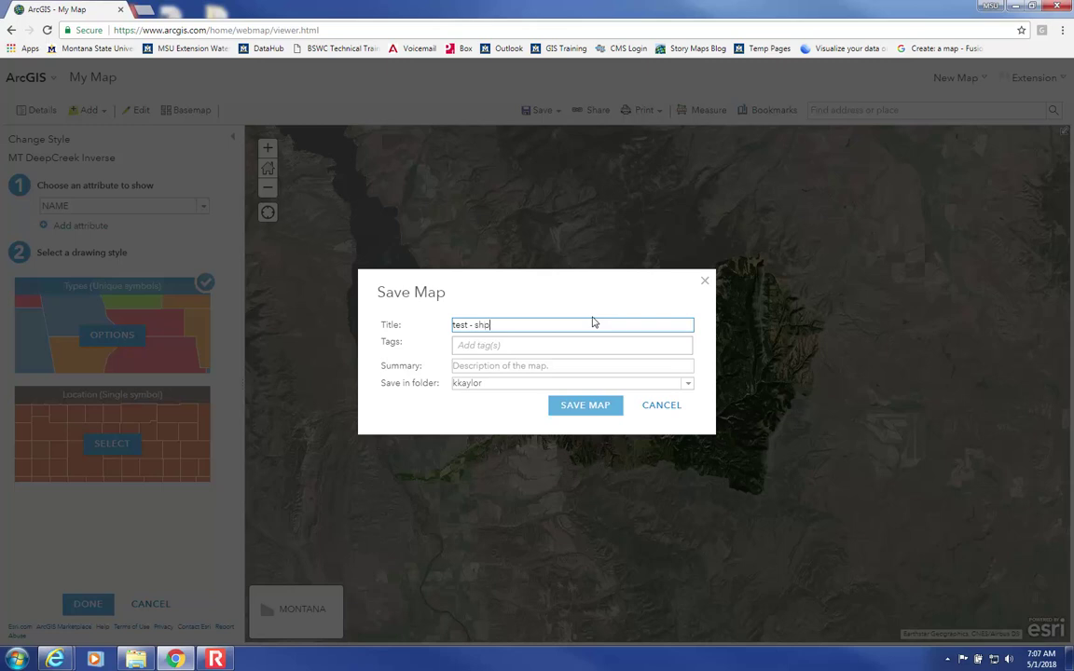
{"action": "left_click", "coordinate": [576, 341]}
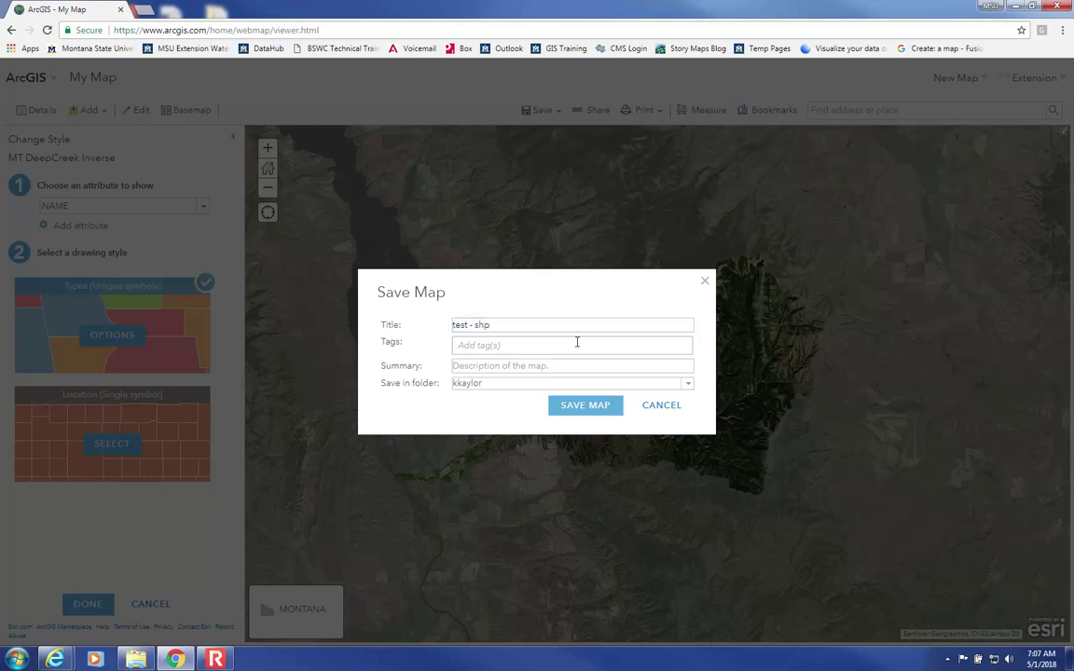
{"action": "type", "text": "test, "}
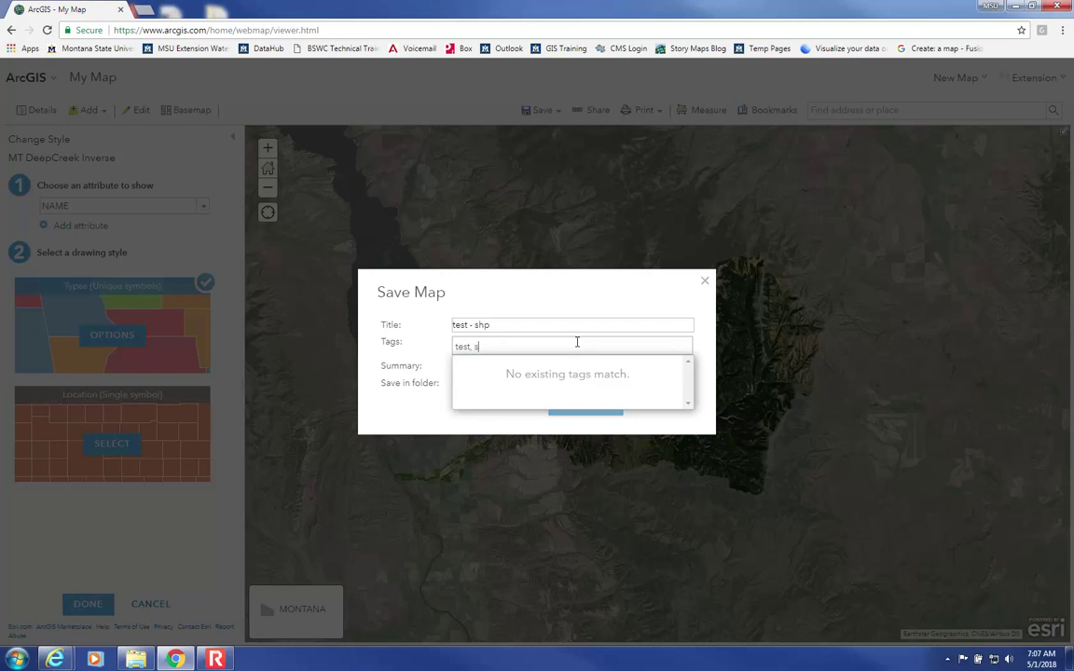
{"action": "type", "text": "shp"}
{"action": "key", "text": "Return"}
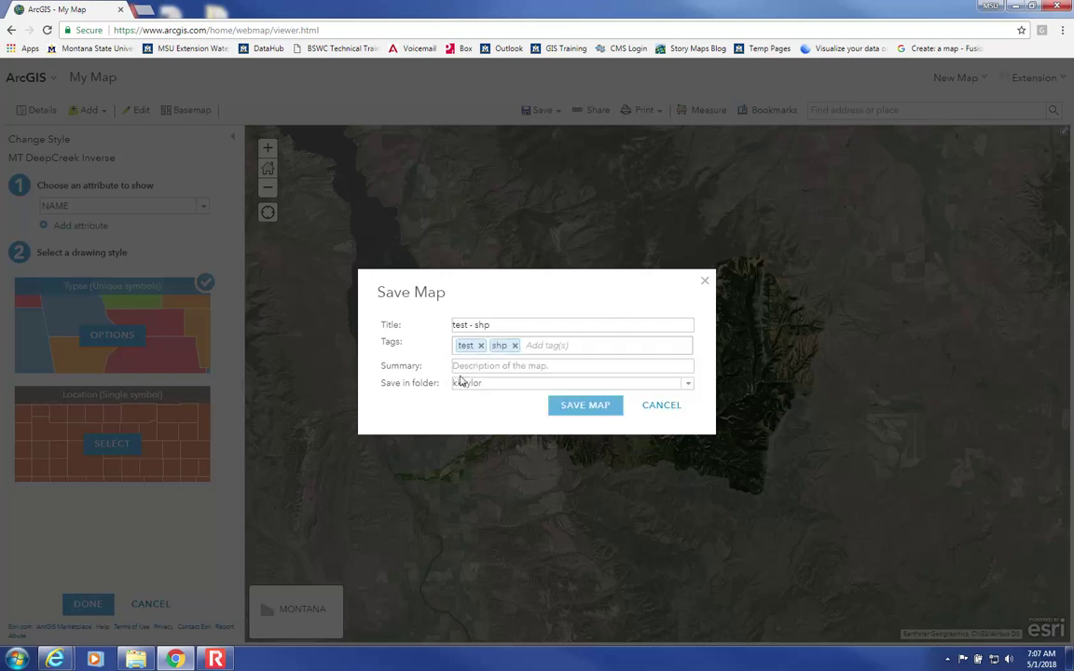
{"action": "left_click", "coordinate": [591, 412]}
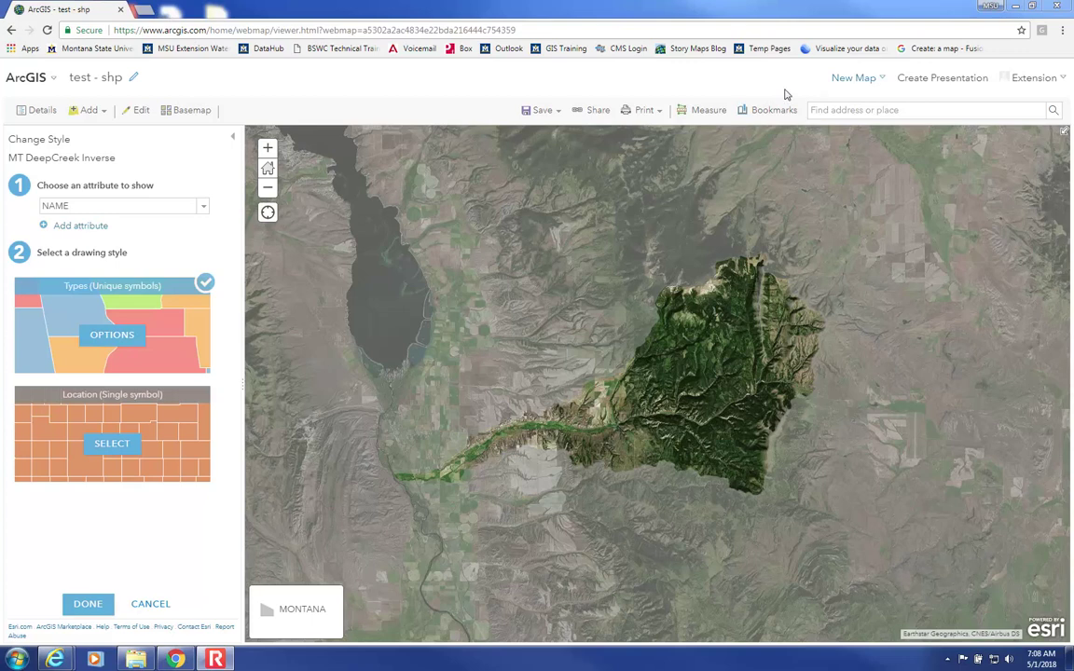
Share the 'test - shp' web map with Everyone (public).
{"action": "left_click", "coordinate": [588, 110]}
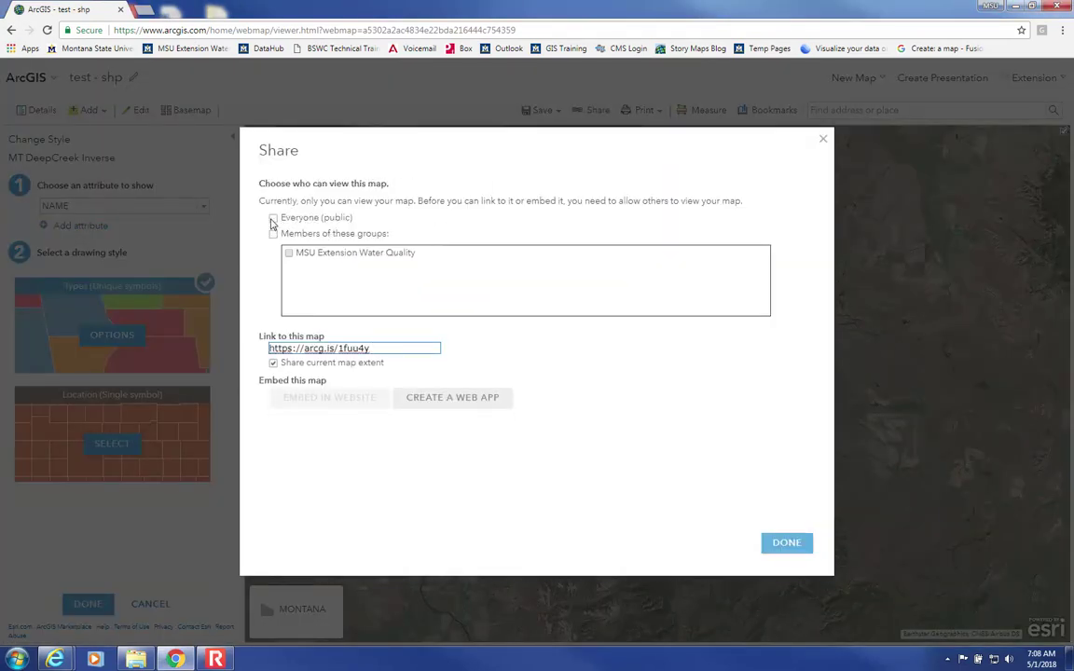
{"action": "left_click", "coordinate": [273, 219]}
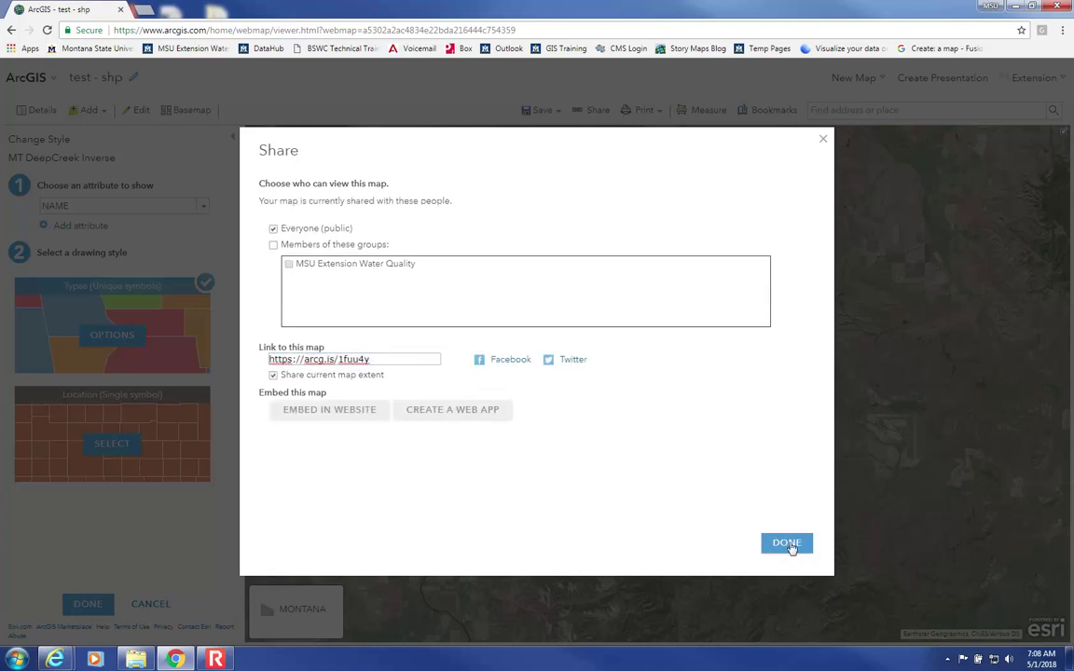
{"action": "left_click", "coordinate": [788, 544]}
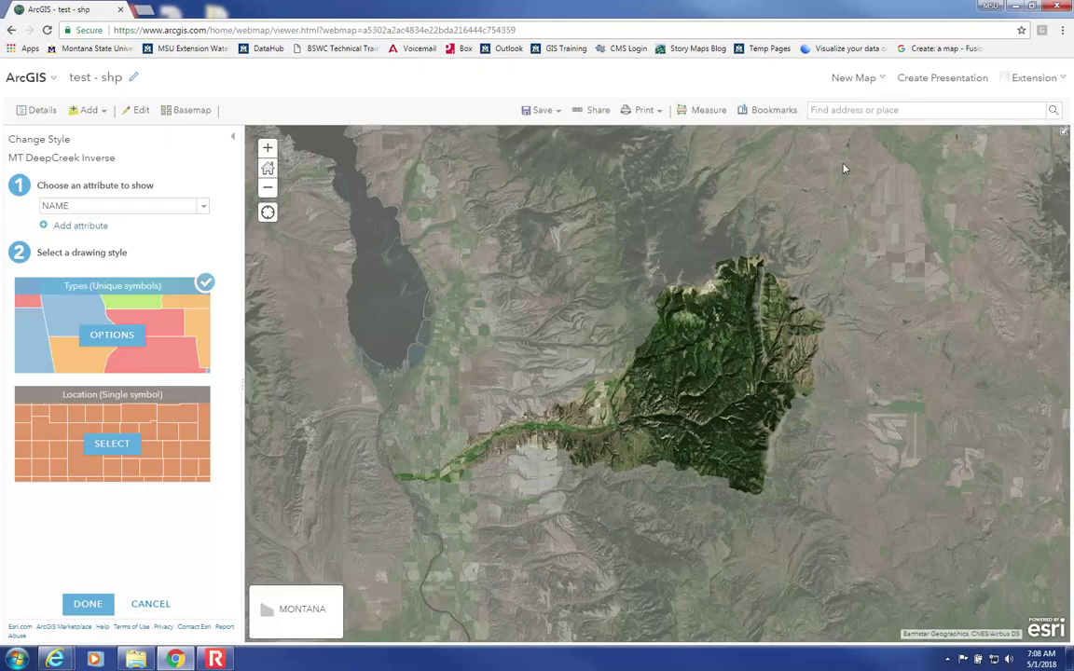